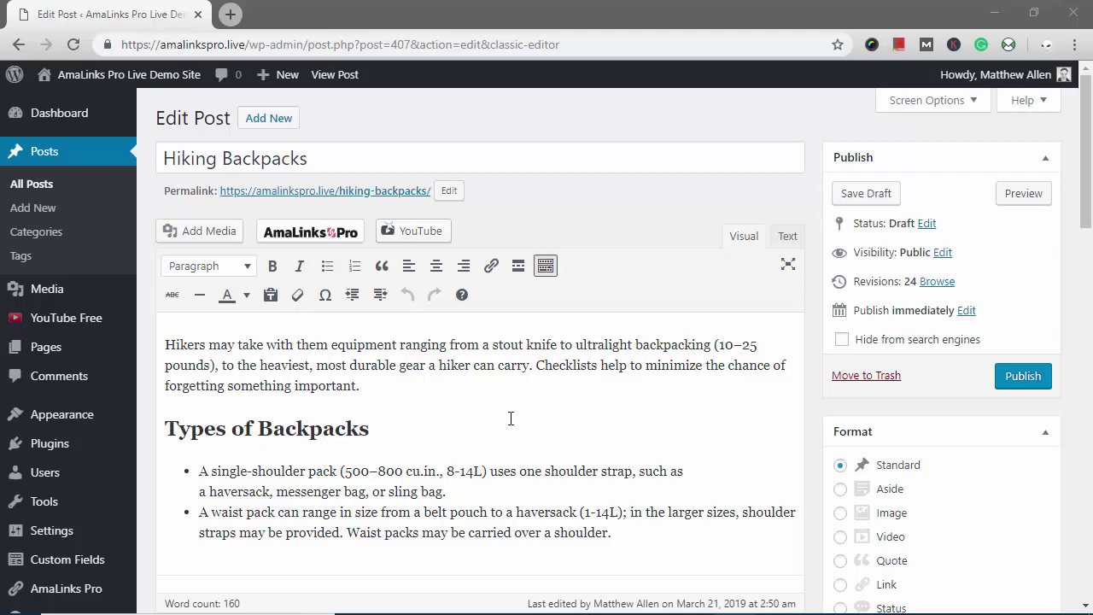
- Select the words 'waist pack' in the second bullet of the Types of Backpacks list
scroll(482, 411, "down", 1)
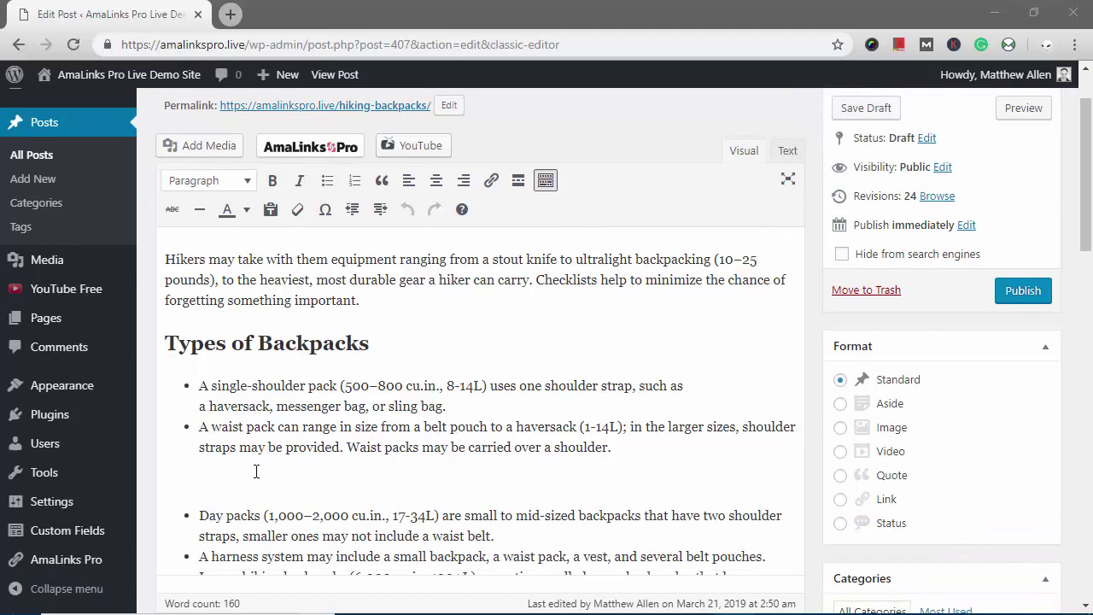
left_click_drag(213, 427, 283, 426)
key("ctrl+c")
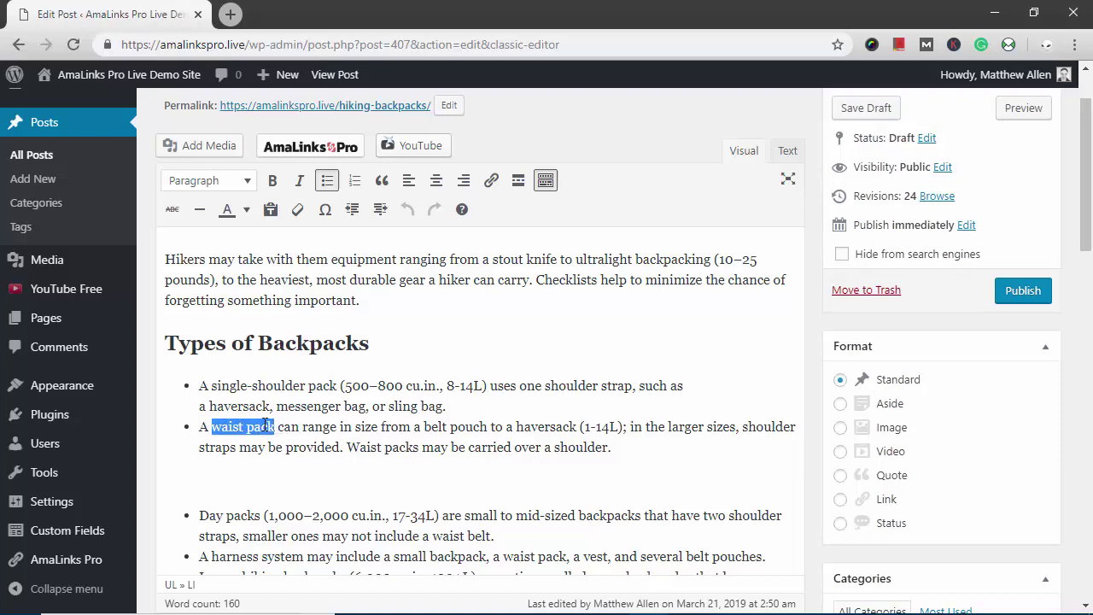
- Search AmaLinks Pro for 'waist pack' and choose the blue Outdoor Fanny Pack Hiking waist pack
left_click(332, 156)
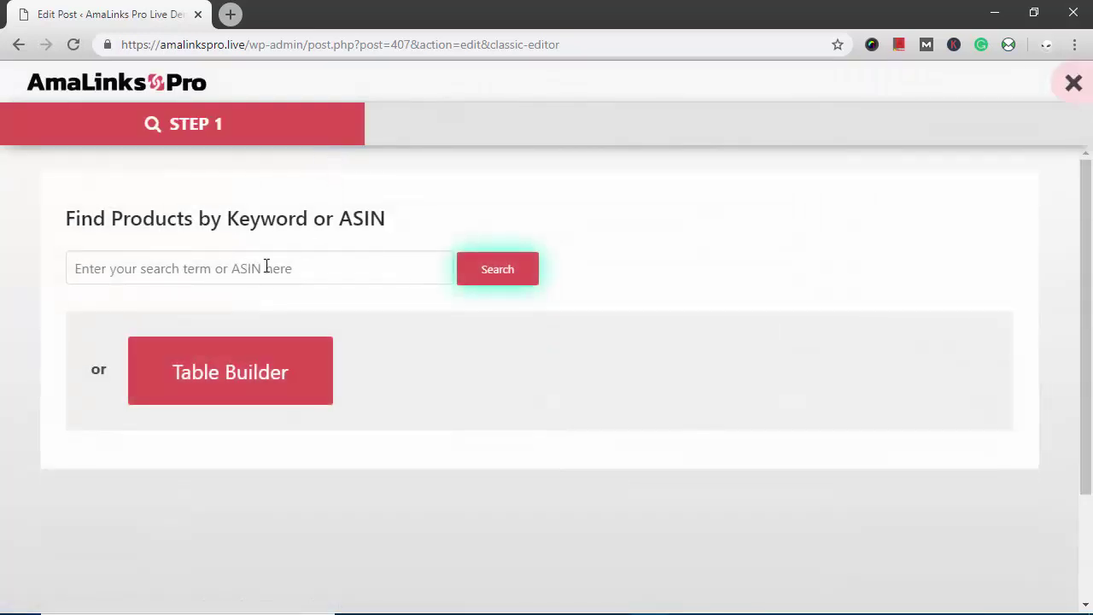
left_click(267, 267)
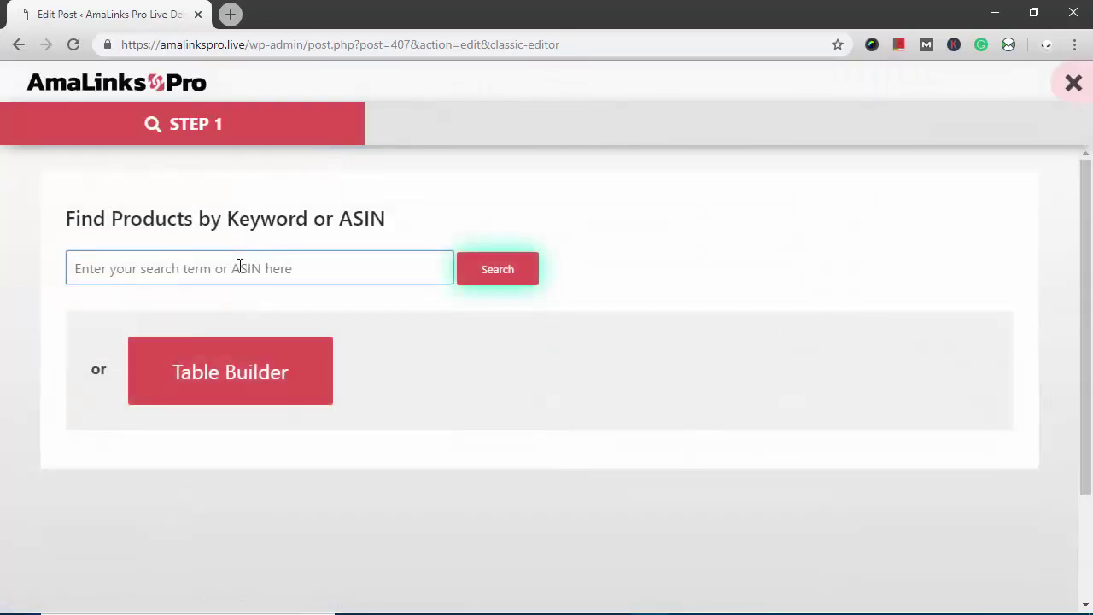
key("ctrl+v")
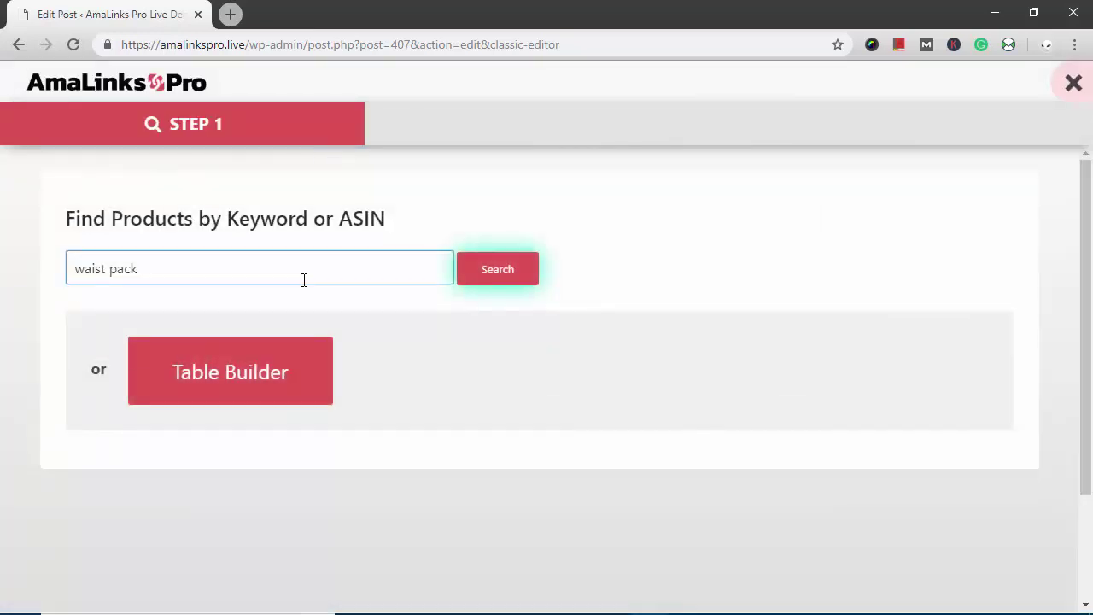
left_click(491, 278)
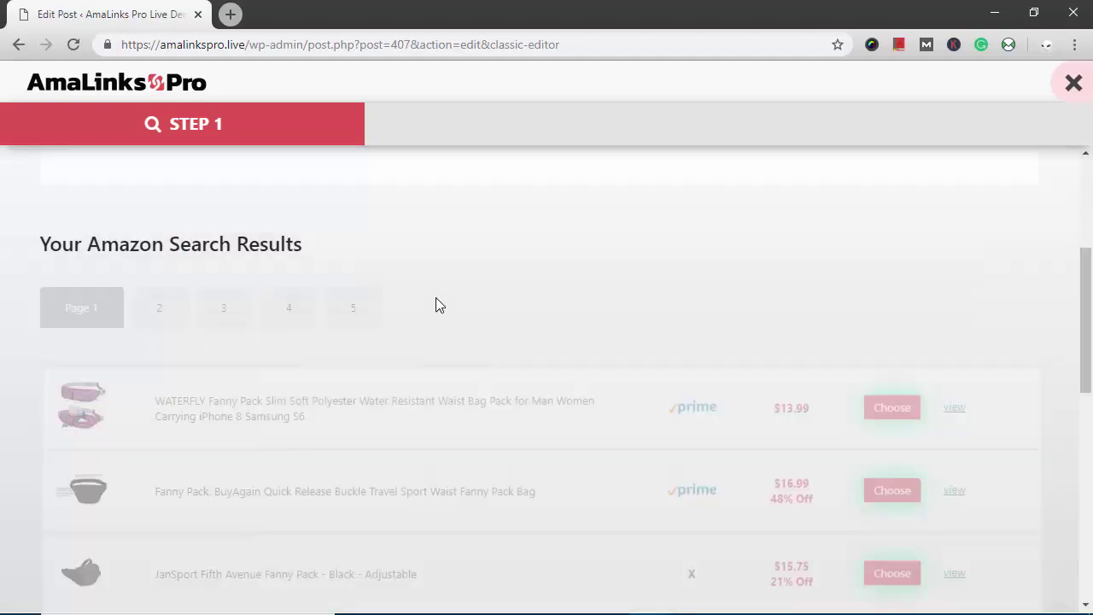
scroll(364, 369, "down", 3)
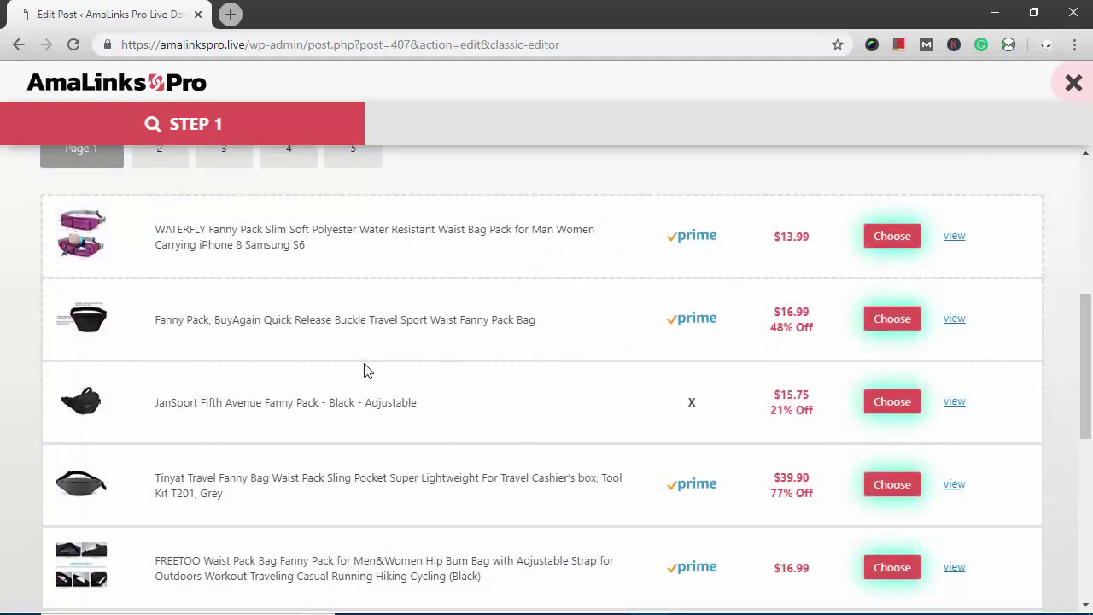
scroll(364, 370, "down", 2)
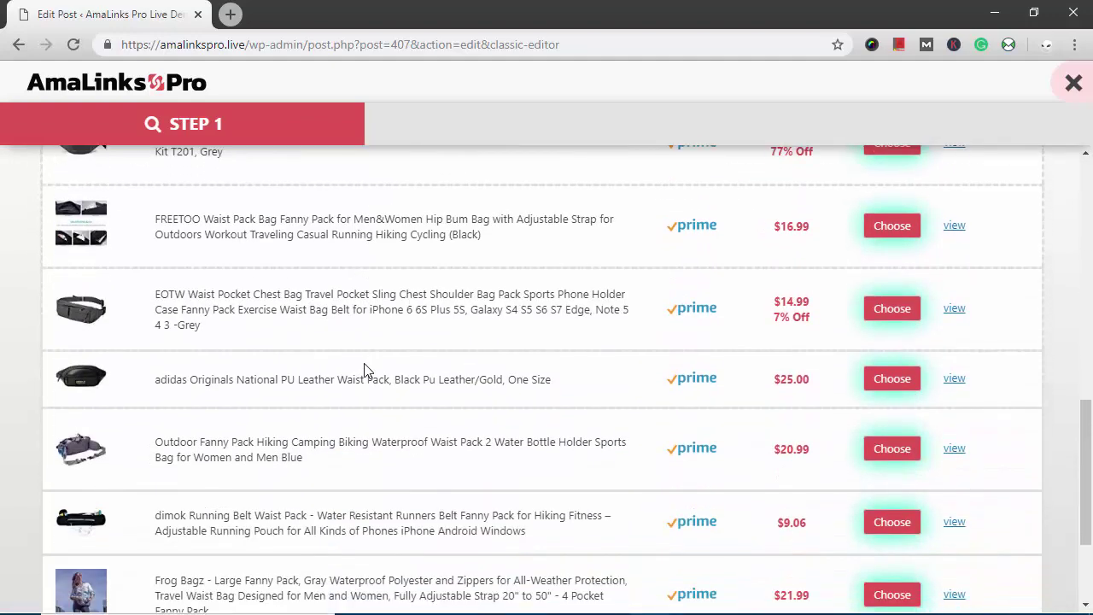
left_click(897, 453)
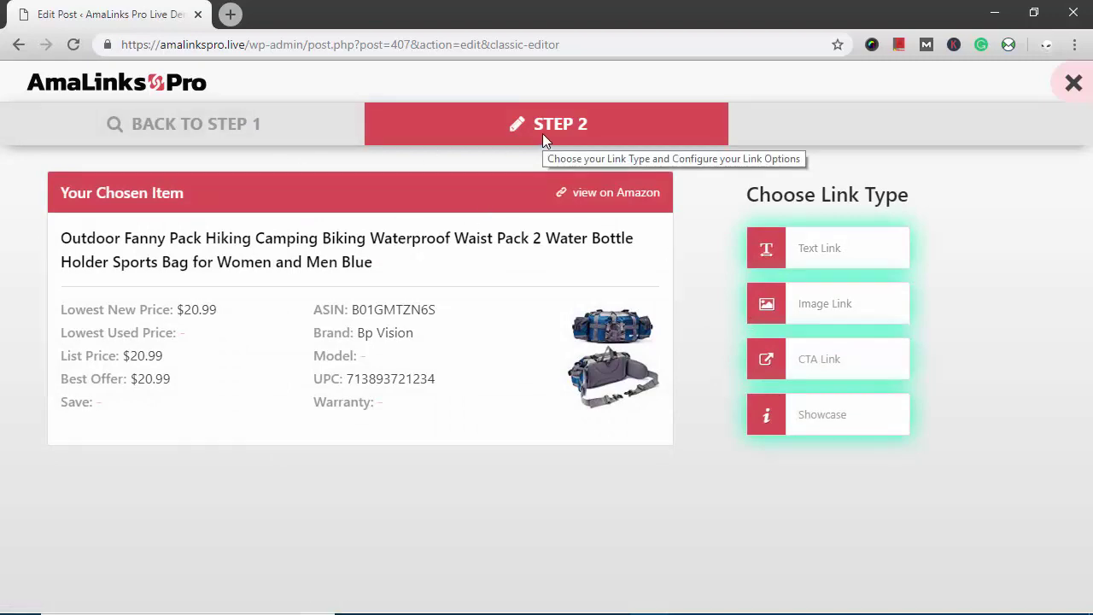
- Insert a text link reading 'waist pack' to the chosen fanny pack into the post
left_click(836, 254)
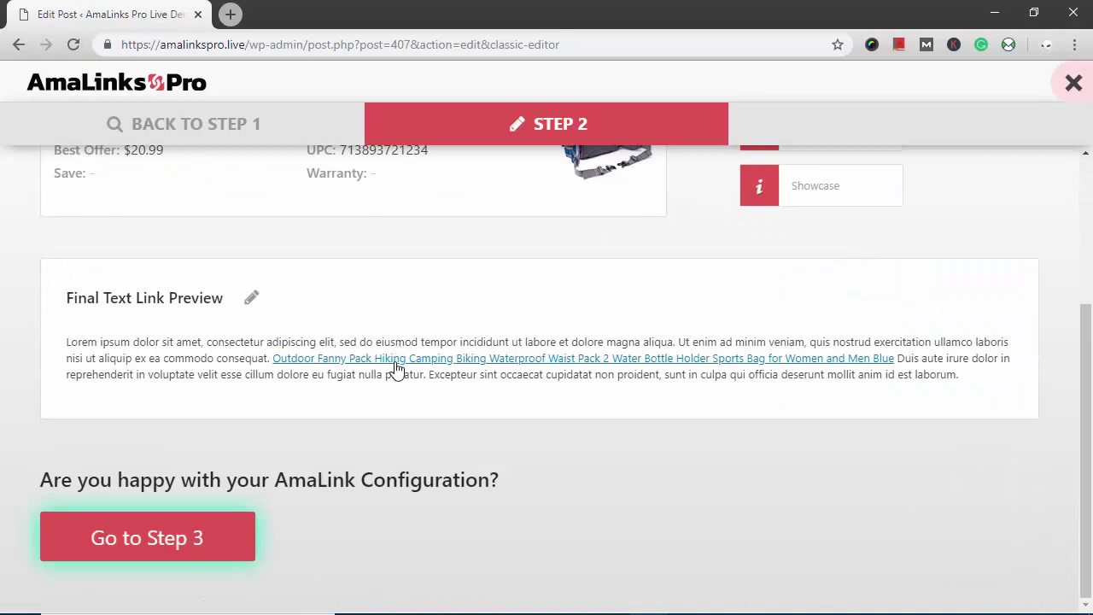
left_click(251, 299)
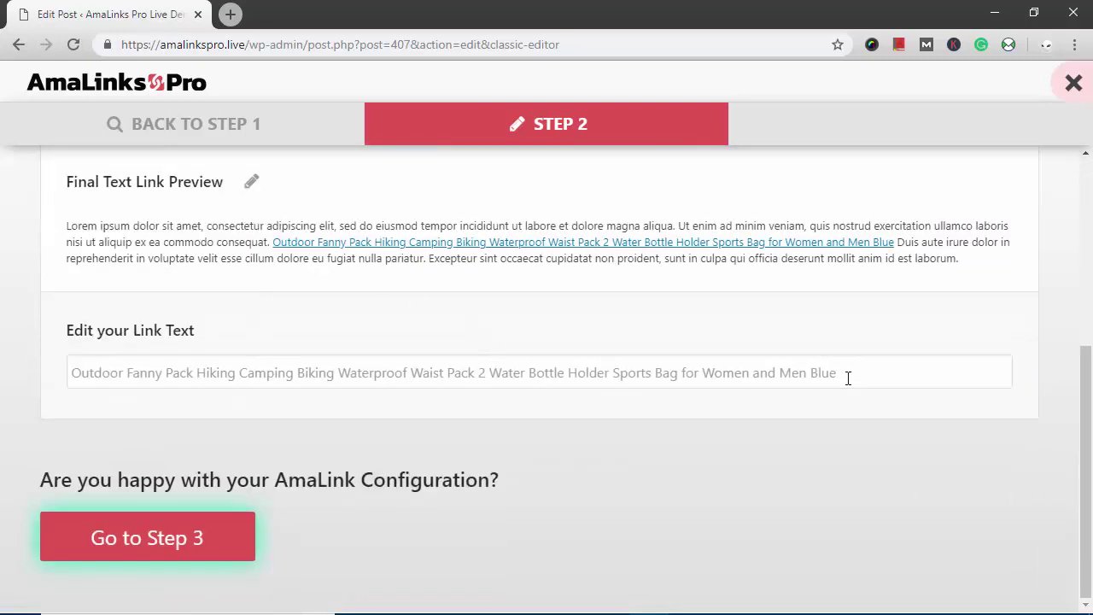
left_click_drag(848, 377, 49, 396)
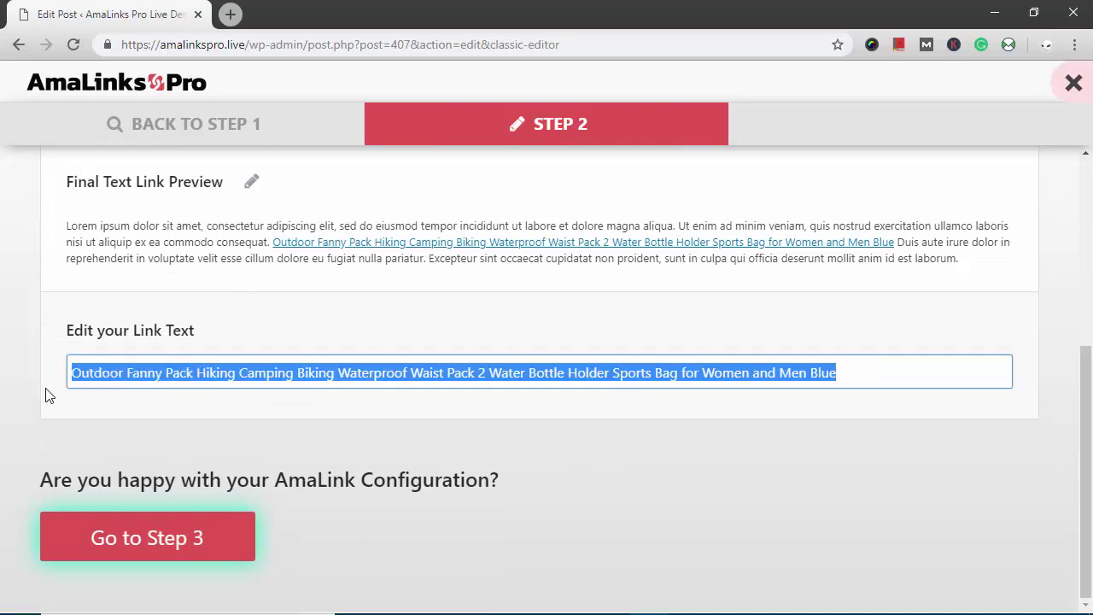
key("BackSpace")
type("waist pack")
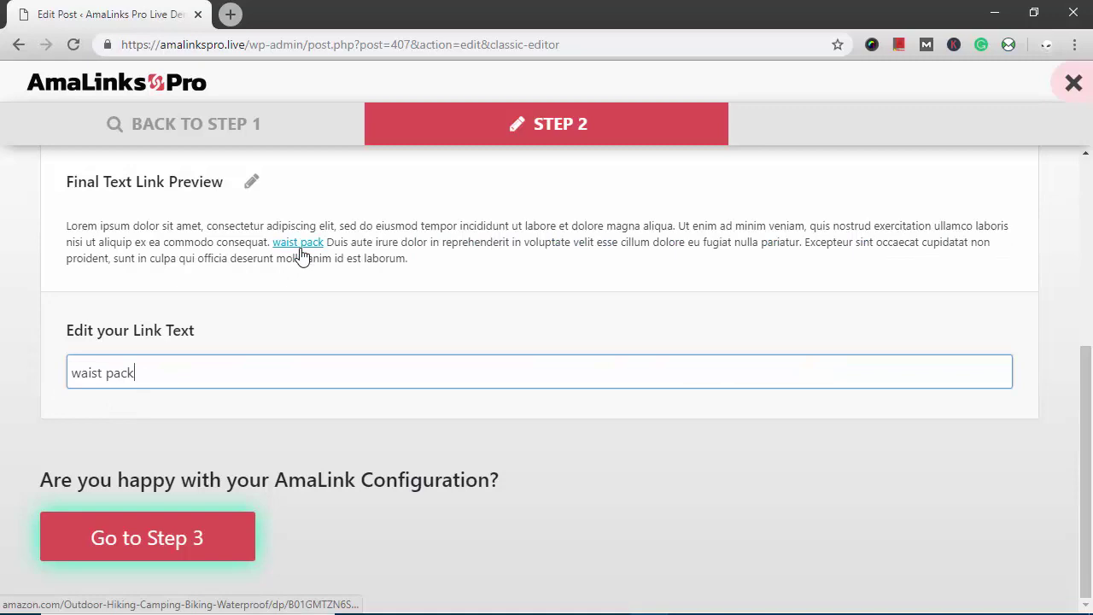
left_click(165, 540)
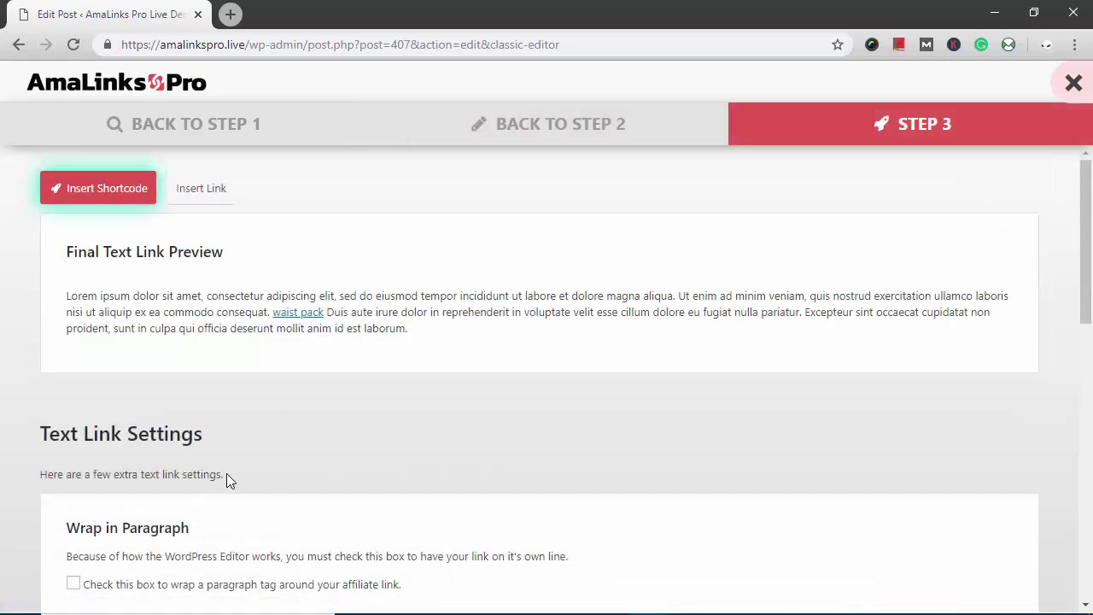
scroll(227, 475, "down", 8)
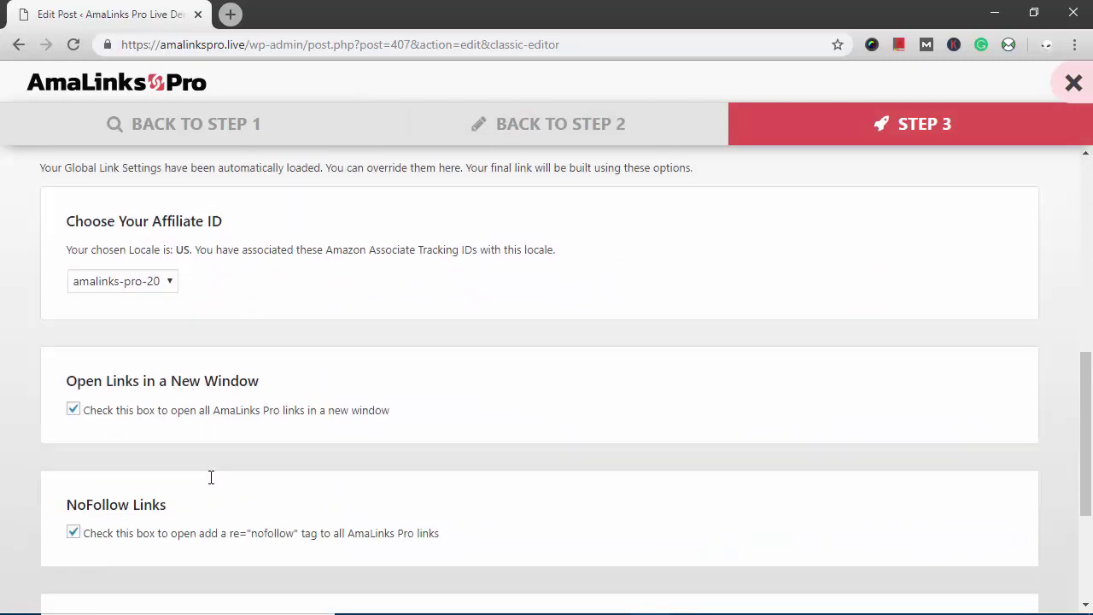
scroll(211, 478, "down", 3)
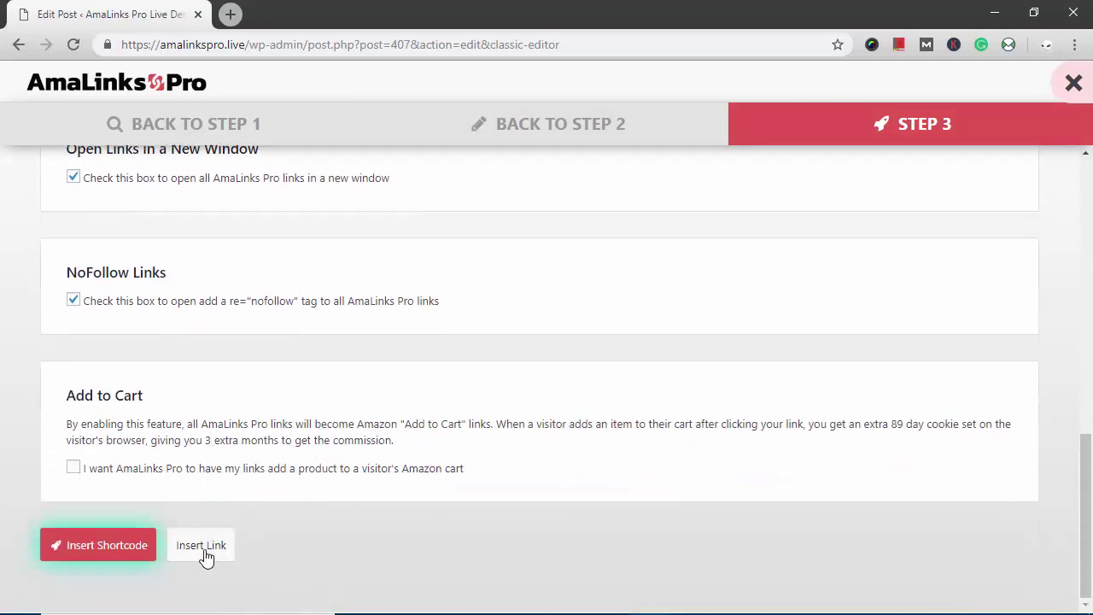
left_click(203, 547)
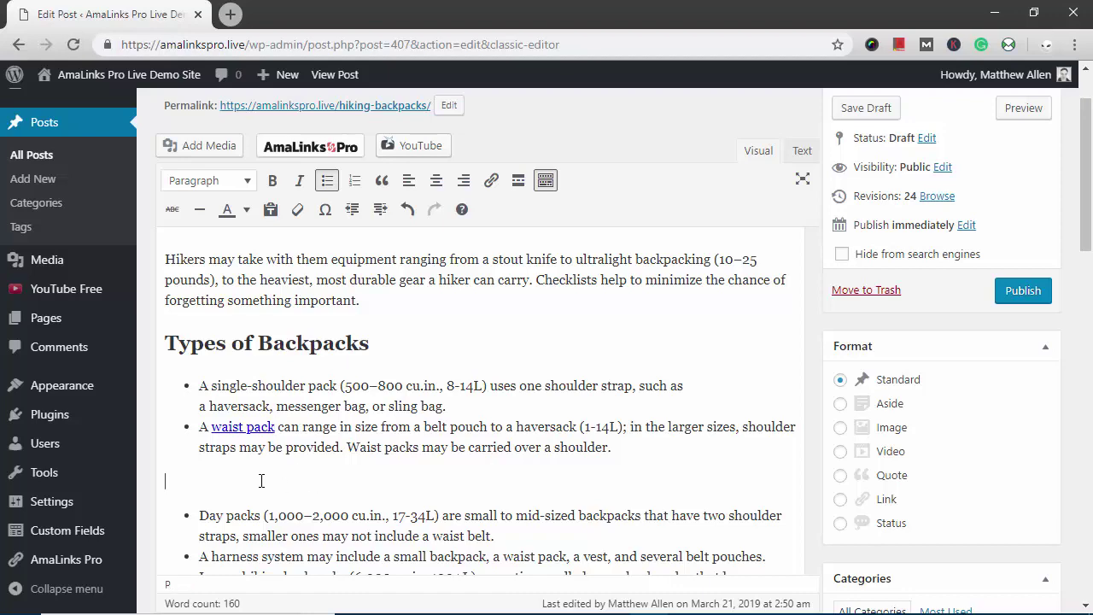
- Reopen the AmaLinks Pro link builder on the blank line below the waist pack bullet
left_click(312, 146)
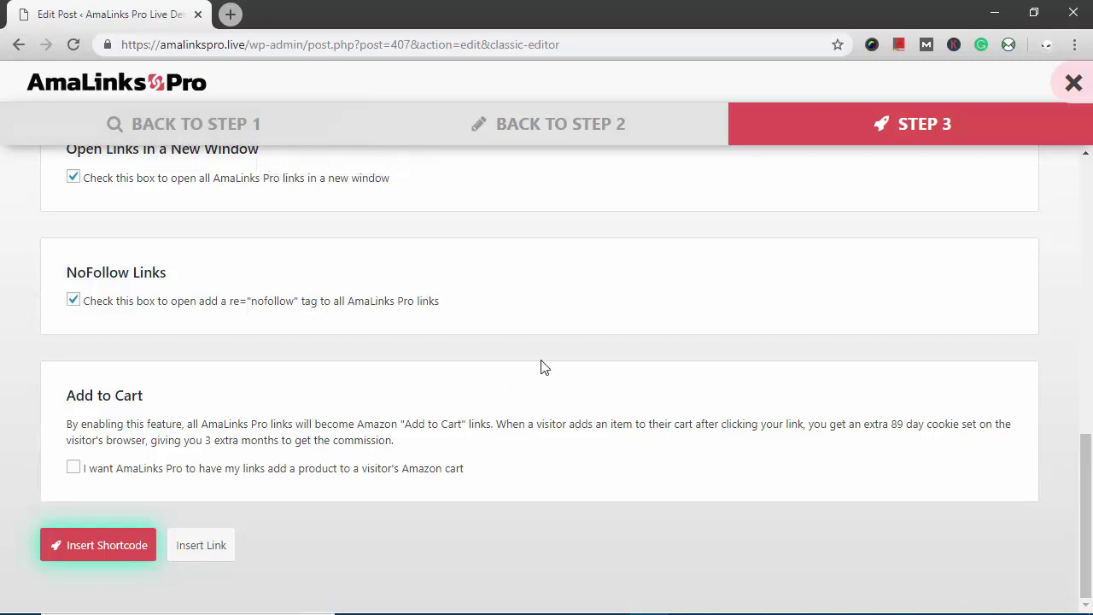
- Switch to an Image Link that uses the sixth product image at large size
left_click(529, 130)
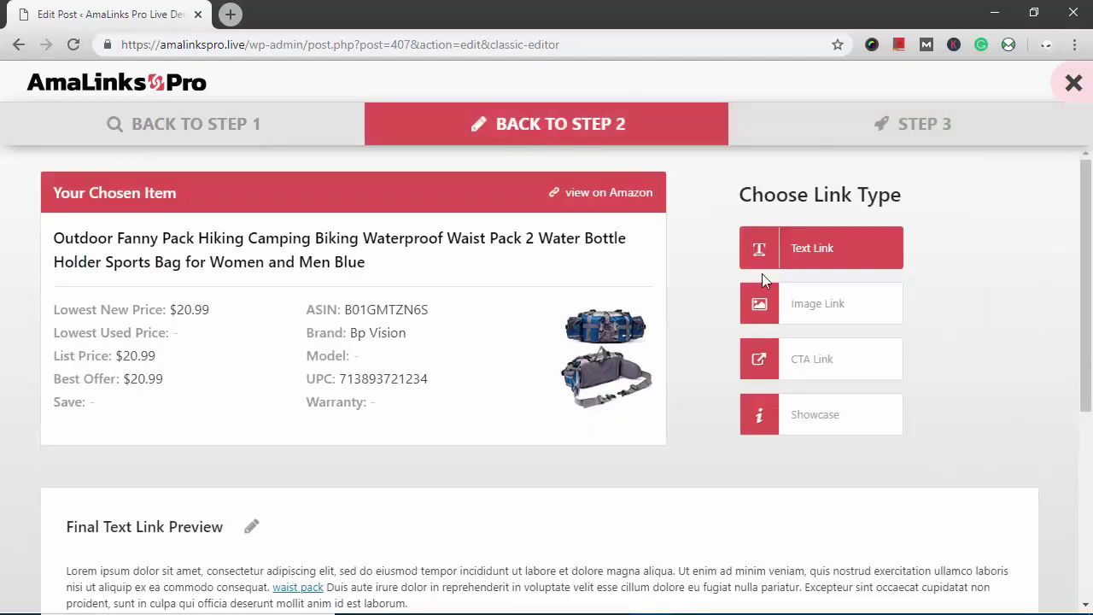
left_click(857, 306)
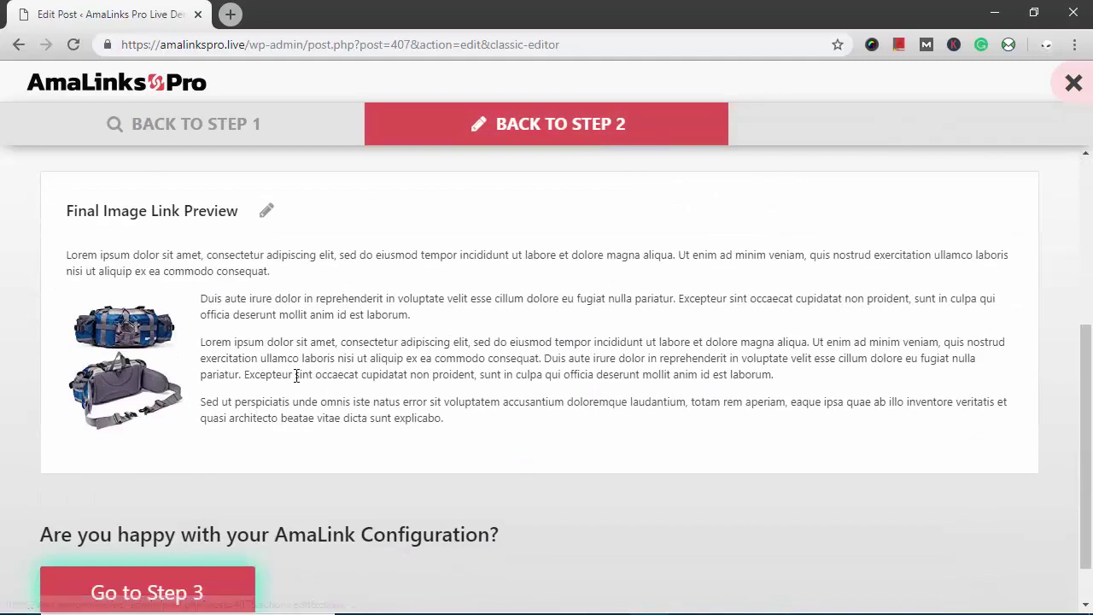
left_click(266, 213)
scroll(281, 231, "down", 3)
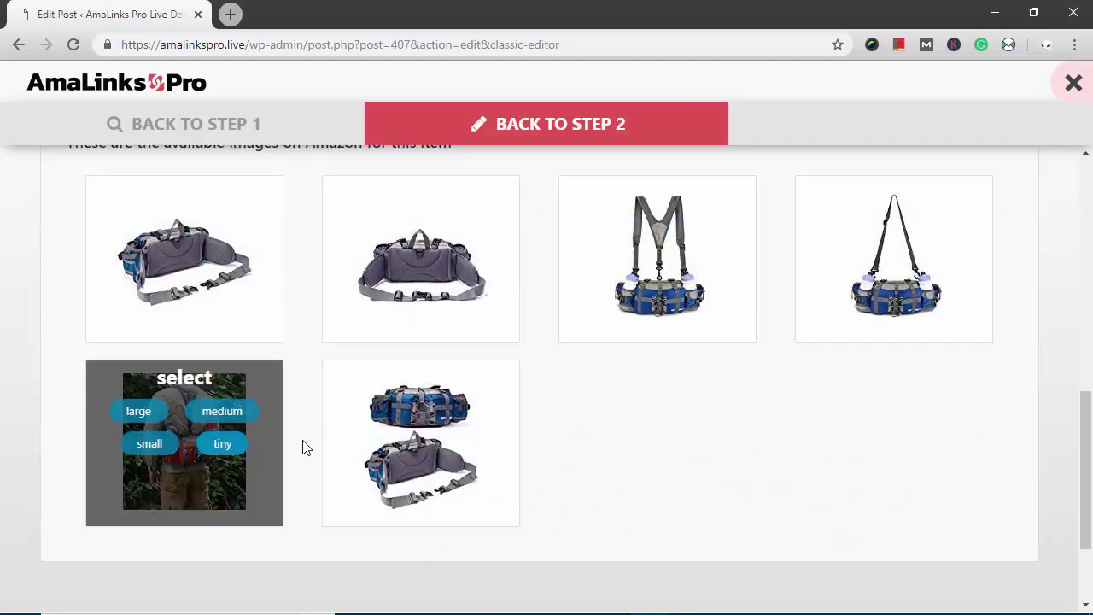
mouse_move(380, 445)
left_click(377, 416)
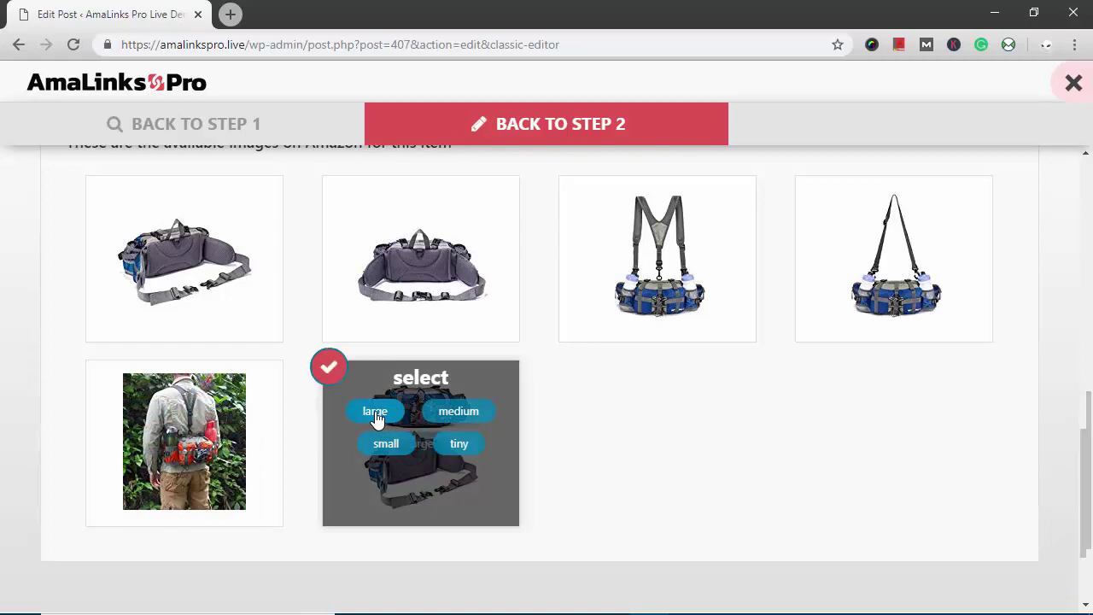
scroll(390, 441, "down", 2)
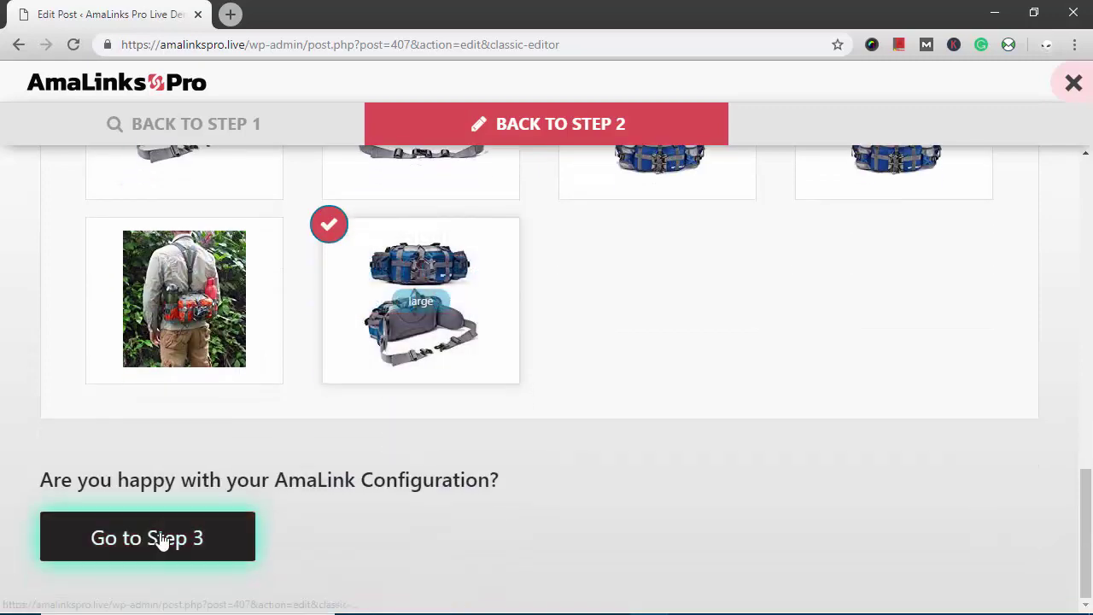
- Center the fanny pack image link and insert it into the post
left_click(159, 536)
scroll(222, 472, "down", 2)
scroll(222, 473, "up", 2)
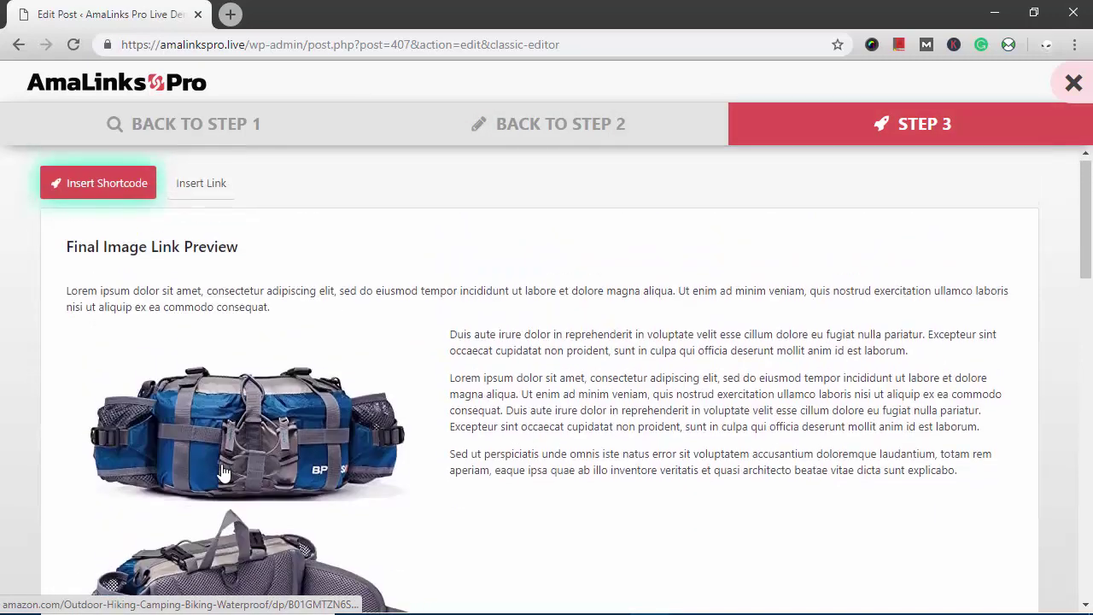
scroll(224, 470, "down", 9)
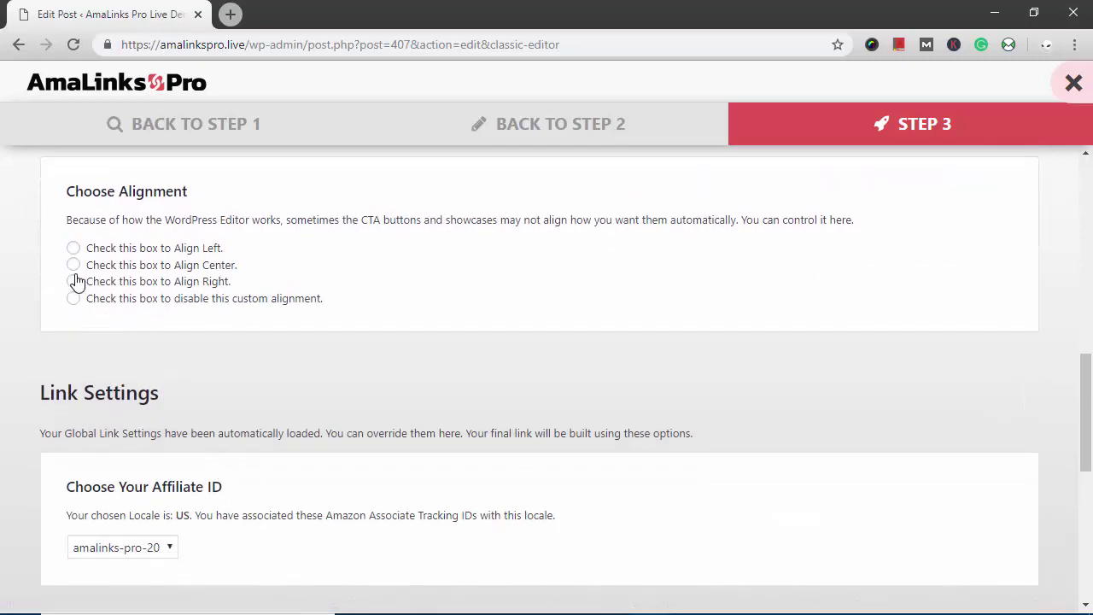
left_click(73, 265)
scroll(183, 324, "down", 1)
scroll(185, 331, "down", 5)
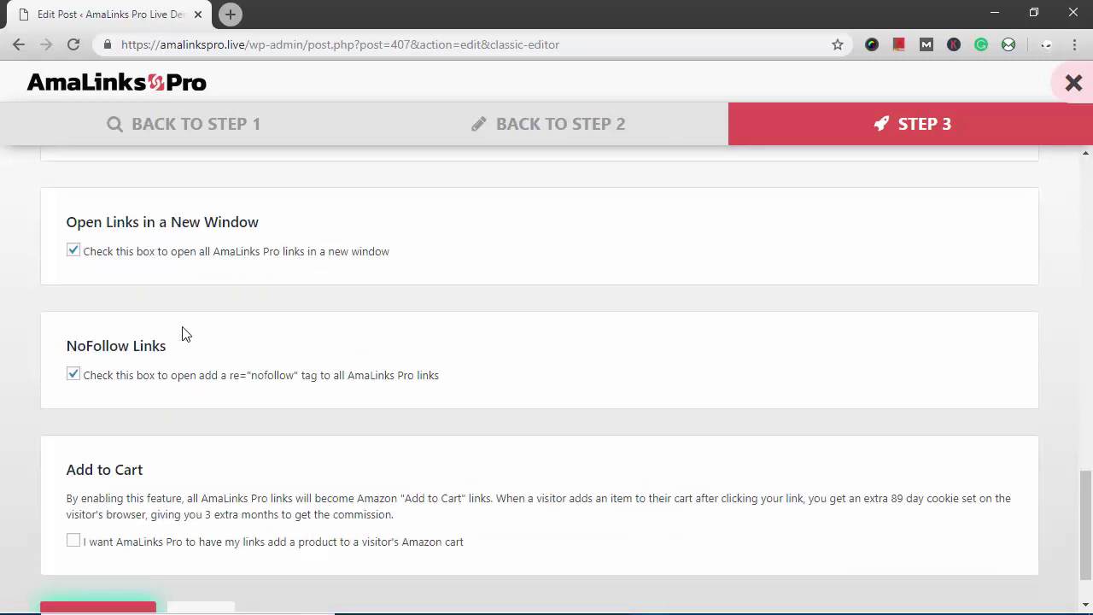
left_click(202, 545)
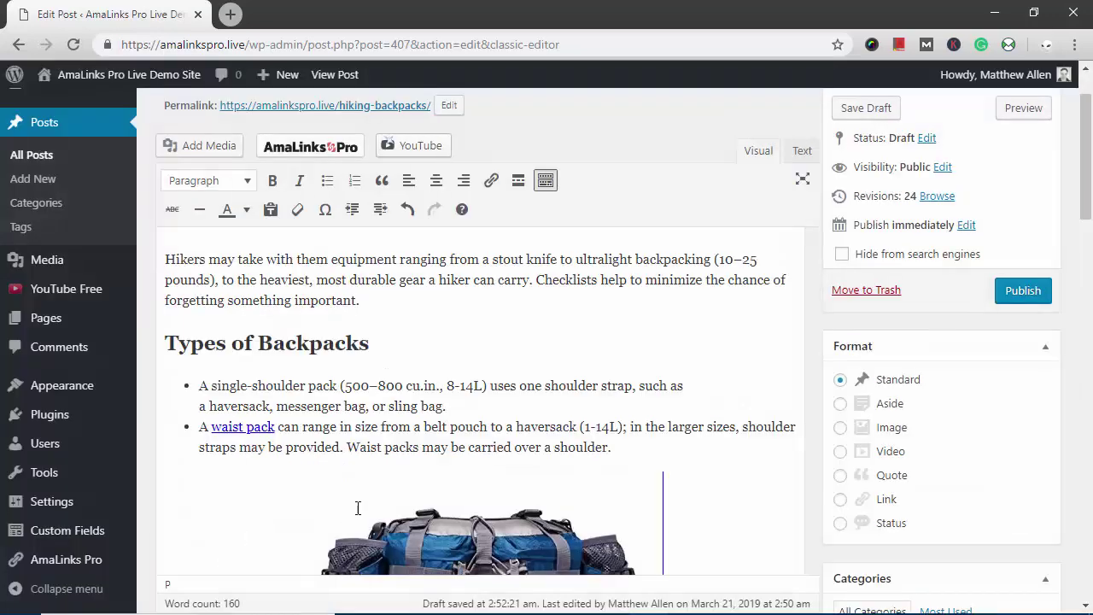
- Shrink the centered waist pack image and start a new empty line beneath it
scroll(358, 507, "down", 5)
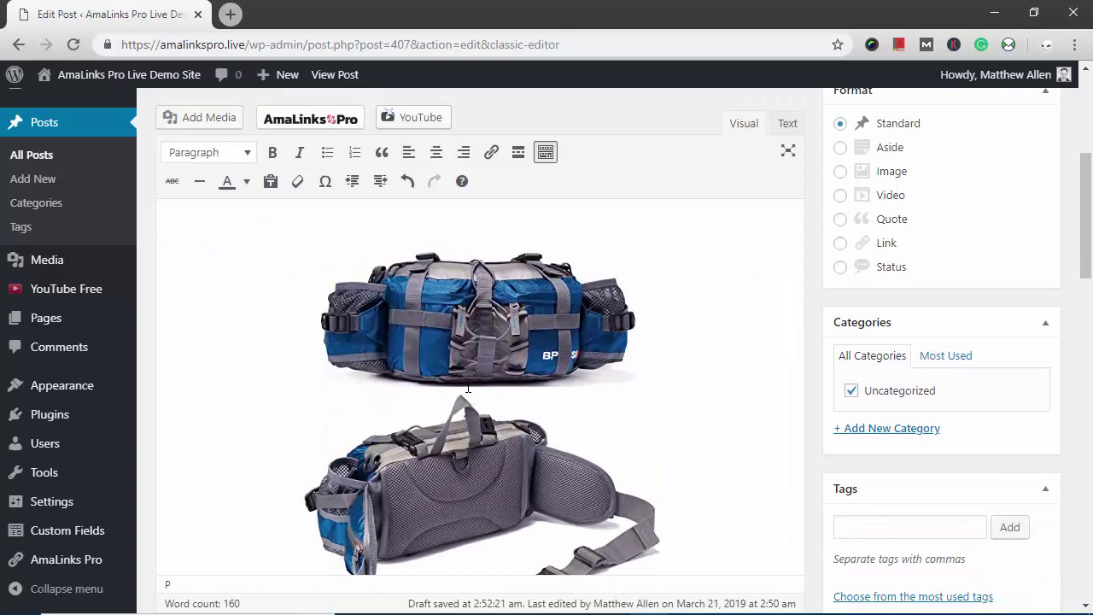
left_click(474, 391)
scroll(476, 389, "up", 1)
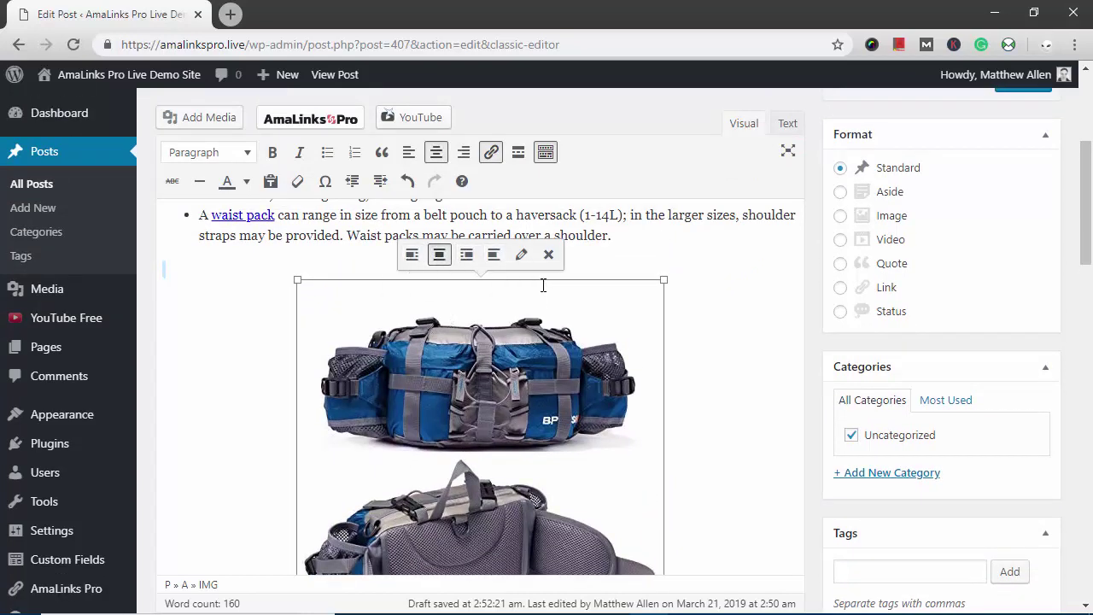
scroll(537, 415, "down", 1)
scroll(536, 416, "down", 2)
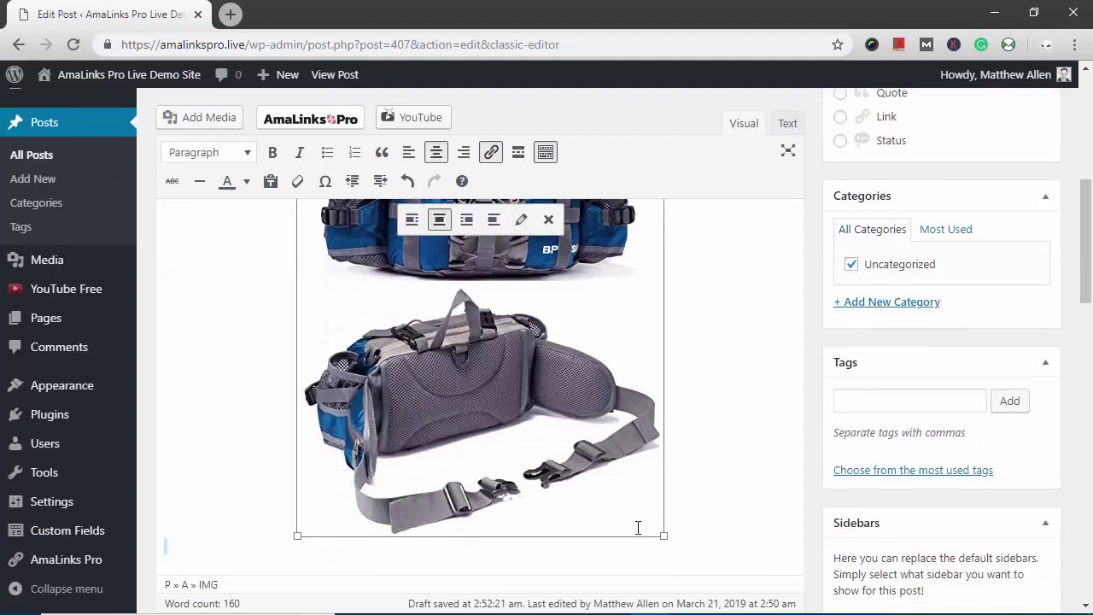
left_click_drag(662, 535, 559, 402)
scroll(558, 406, "up", 2)
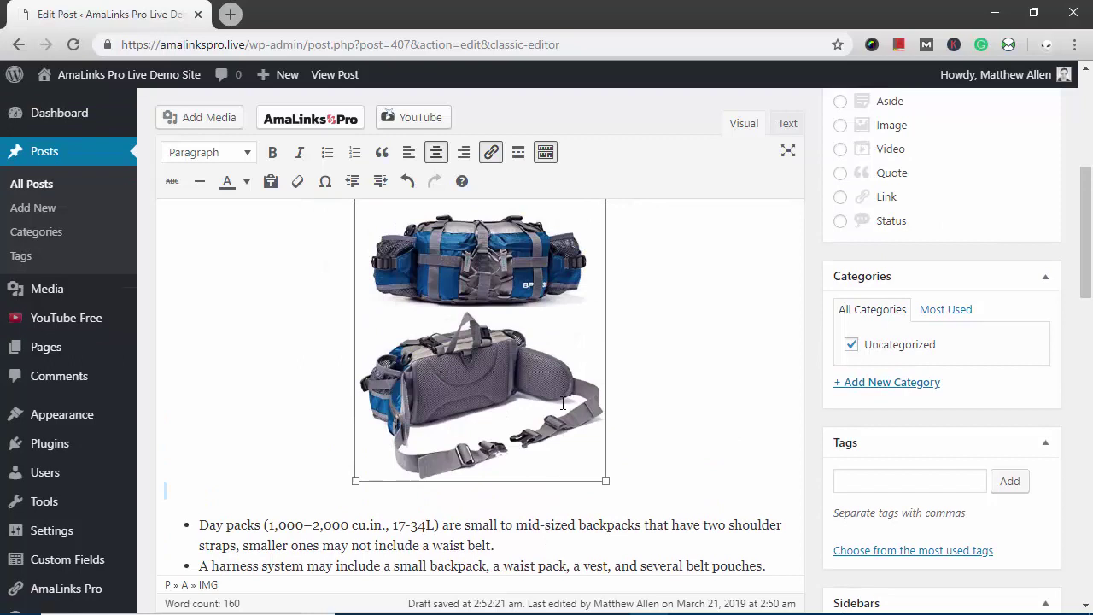
scroll(558, 416, "down", 1)
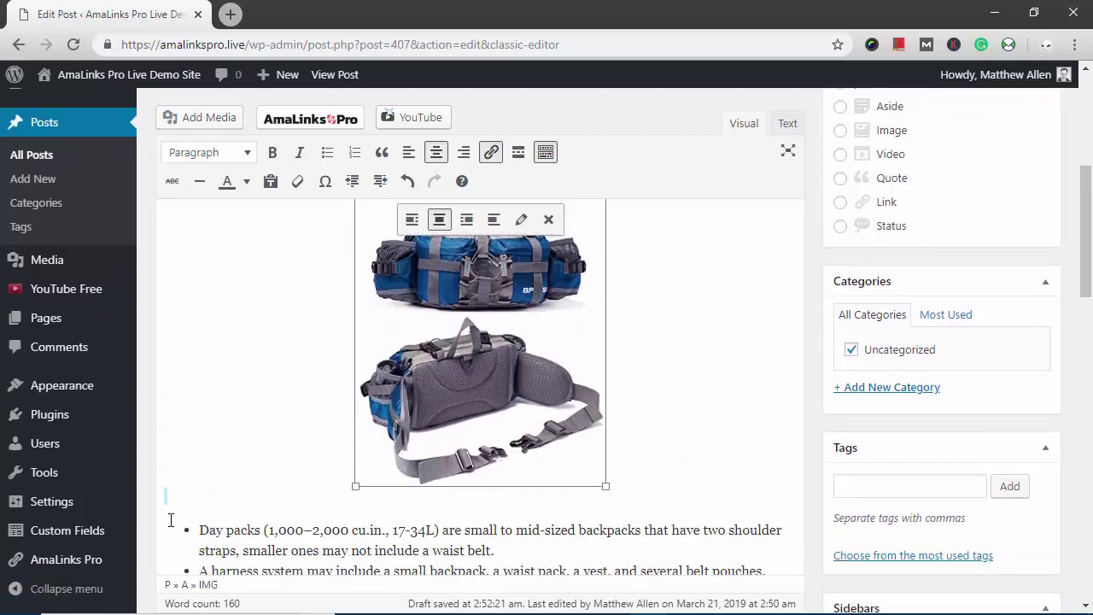
left_click(190, 498)
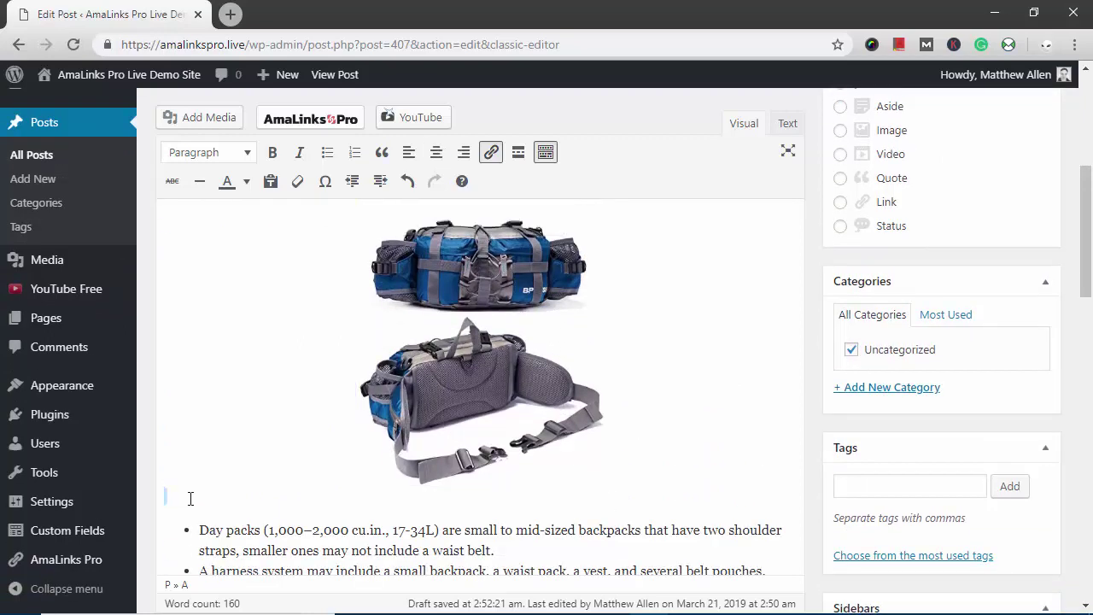
key("Return")
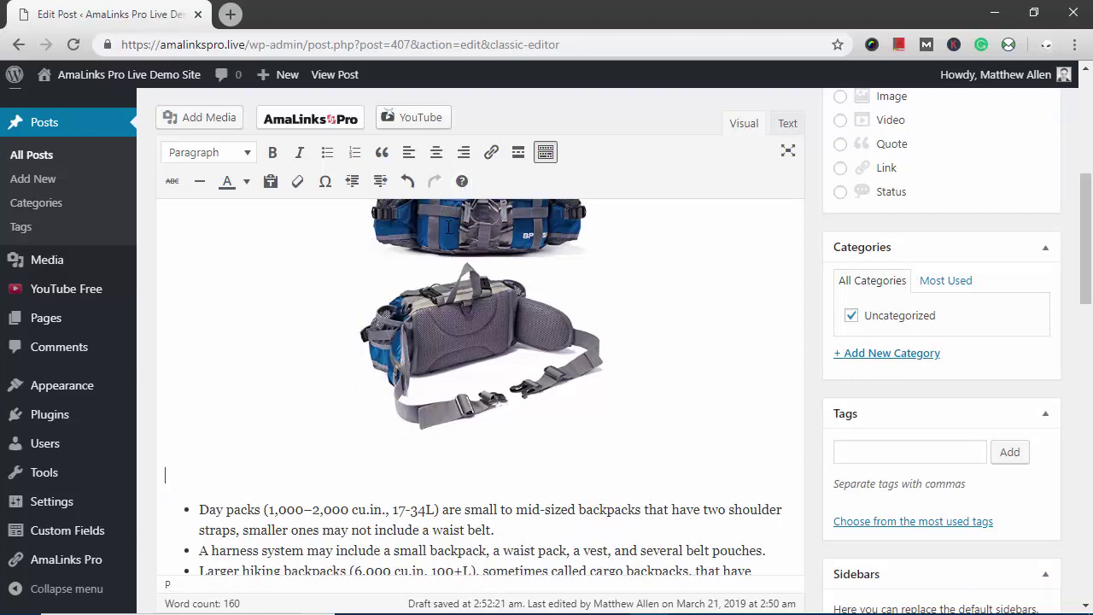
- Center the new empty line and switch the AmaLinks Pro link type to a CTA button
left_click(436, 153)
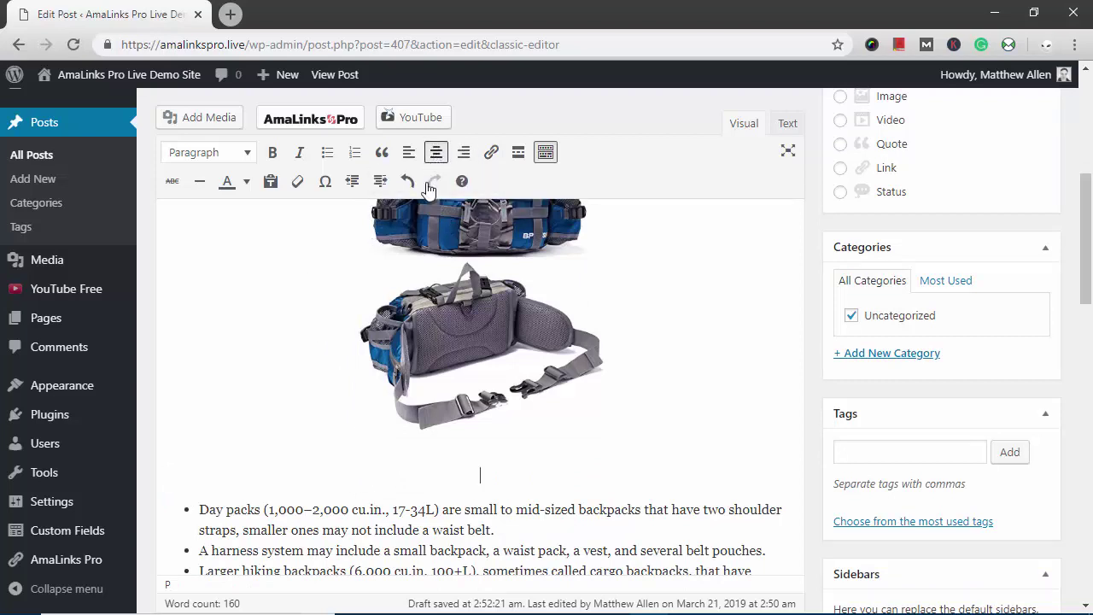
left_click(317, 124)
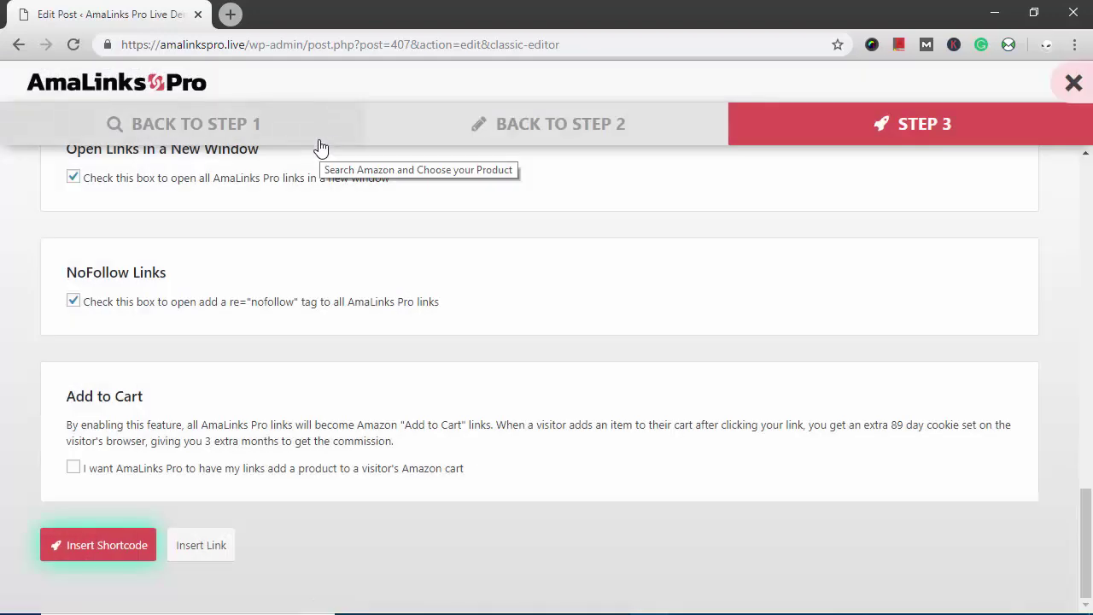
left_click(496, 128)
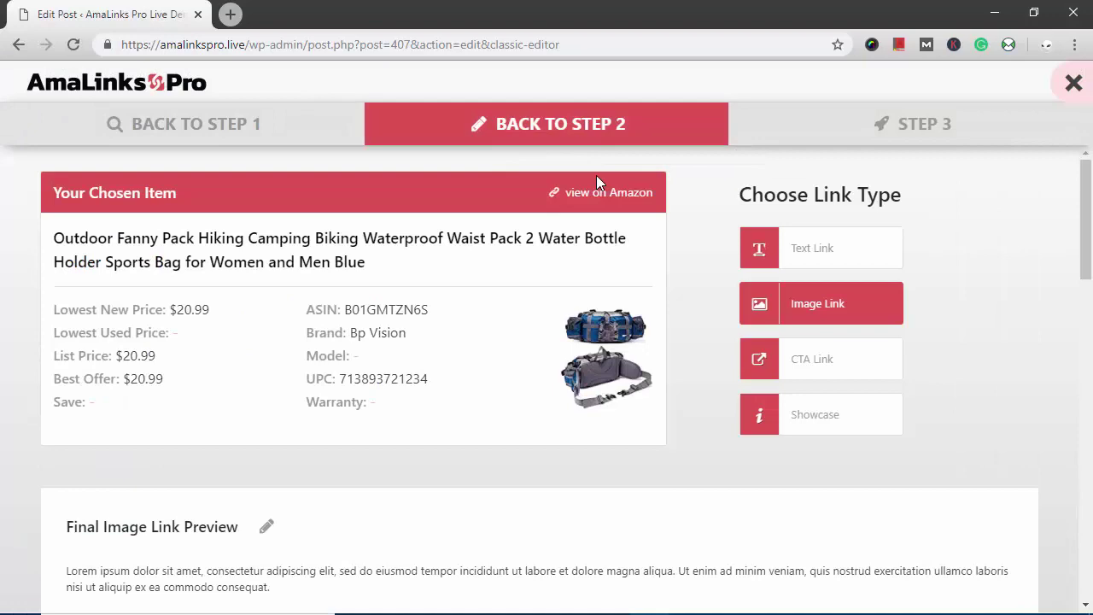
left_click(828, 365)
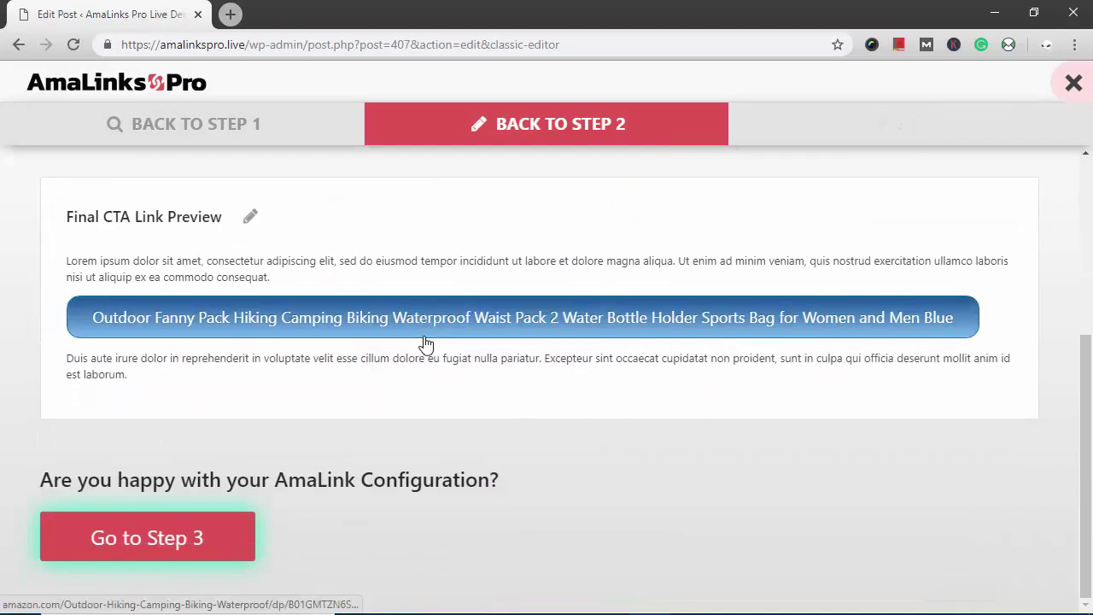
- Set the button text to 'Buy Now on Amazon' and apply the orange premade style
left_click(247, 224)
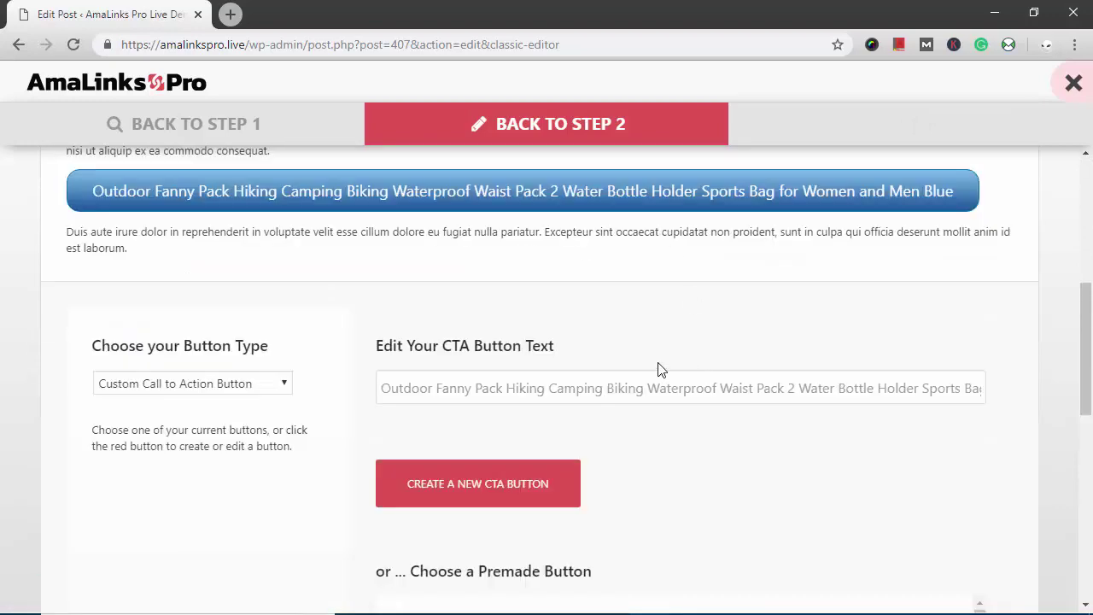
left_click_drag(390, 388, 1023, 384)
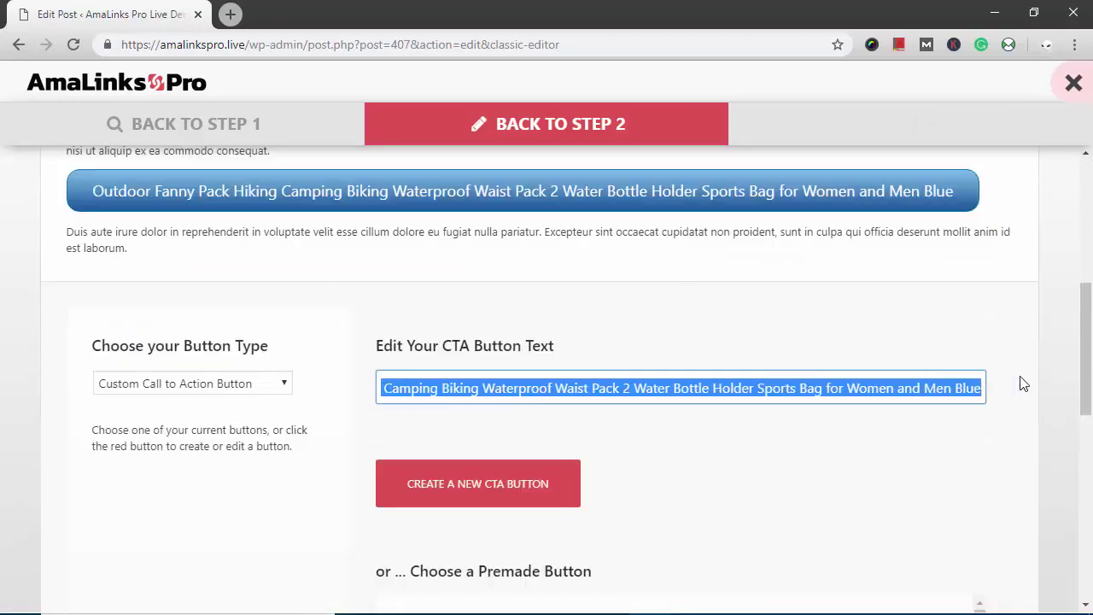
key("BackSpace")
type("B")
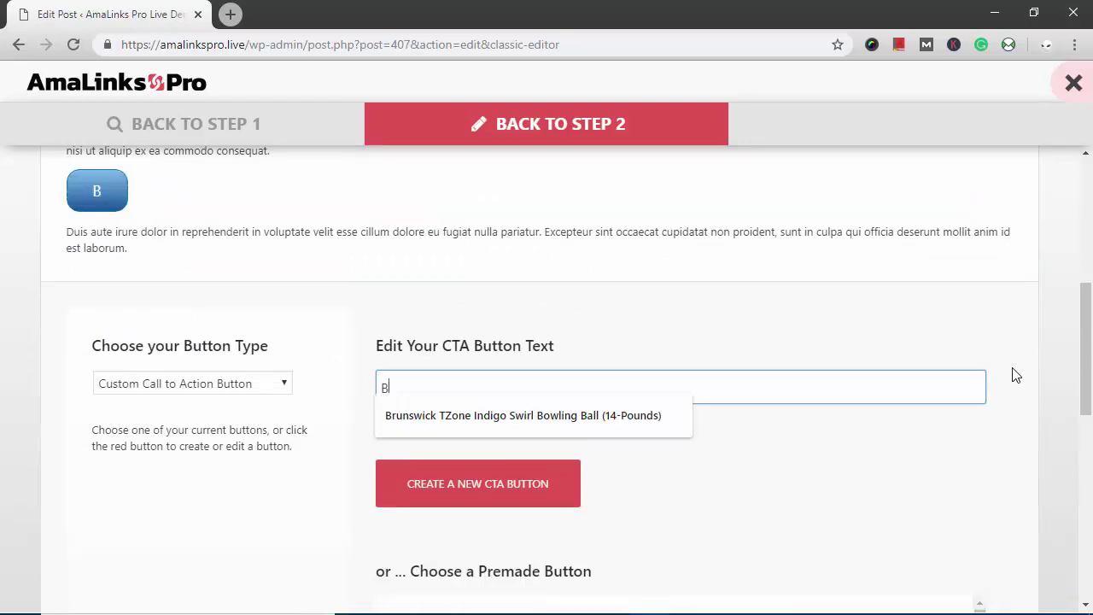
type("uy Now on Amazon")
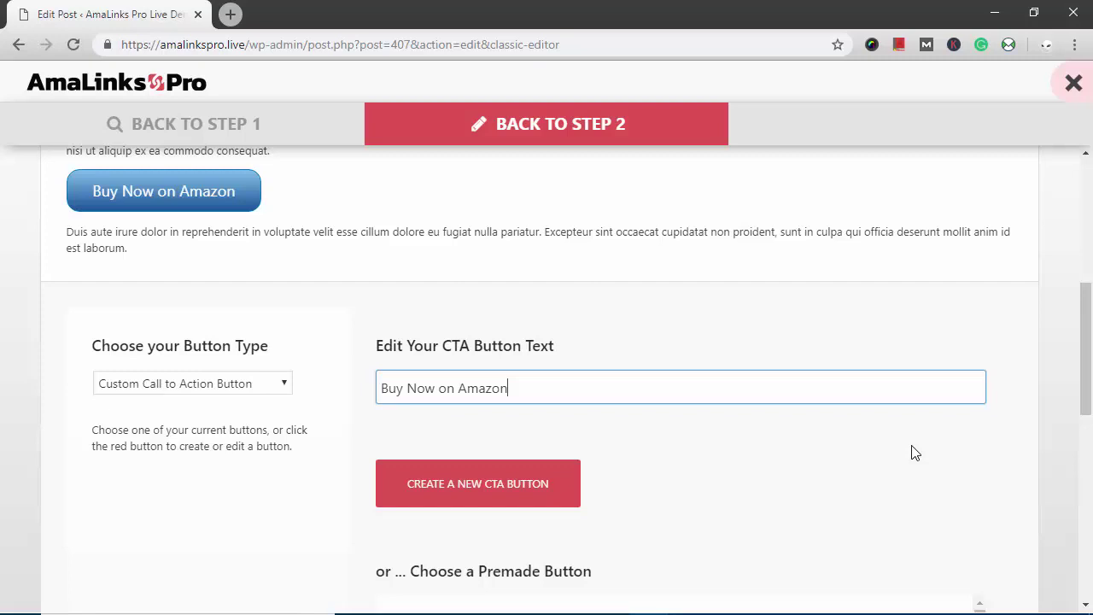
scroll(913, 452, "down", 2)
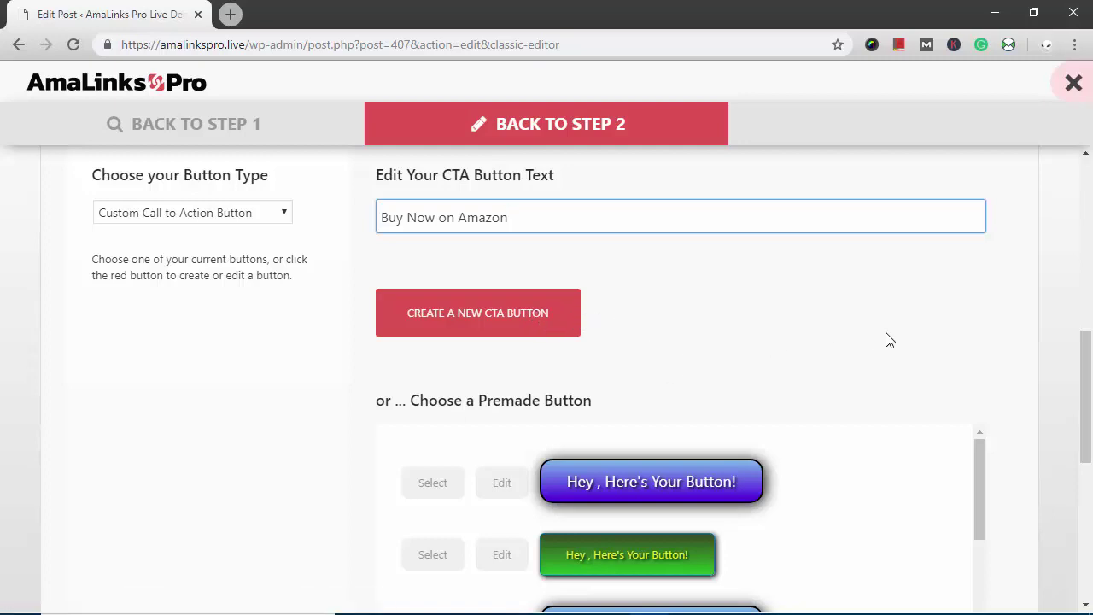
scroll(884, 338, "down", 3)
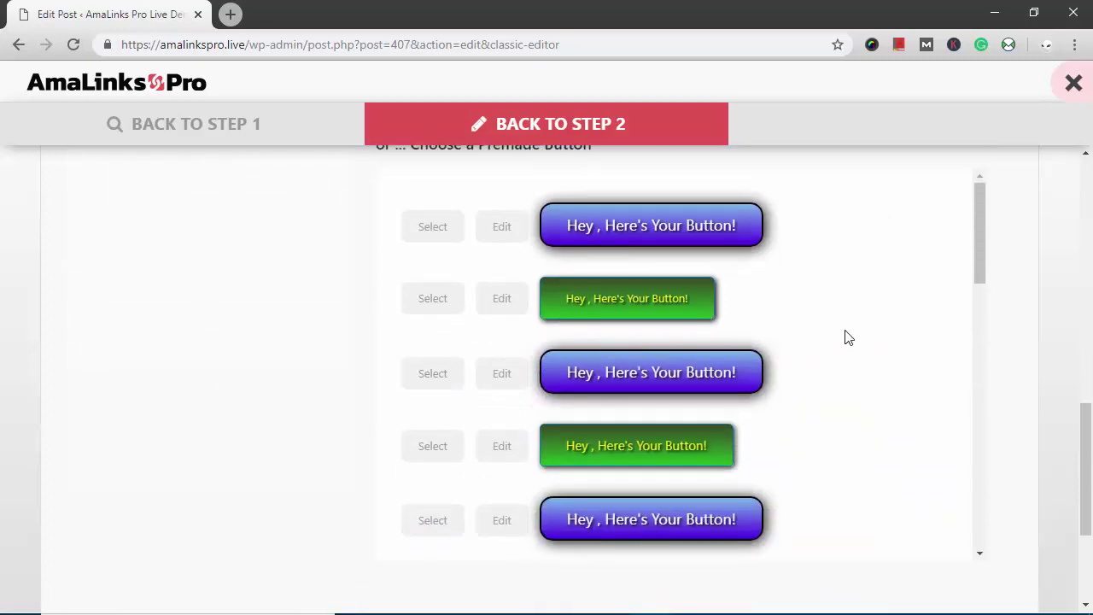
scroll(866, 328, "down", 2)
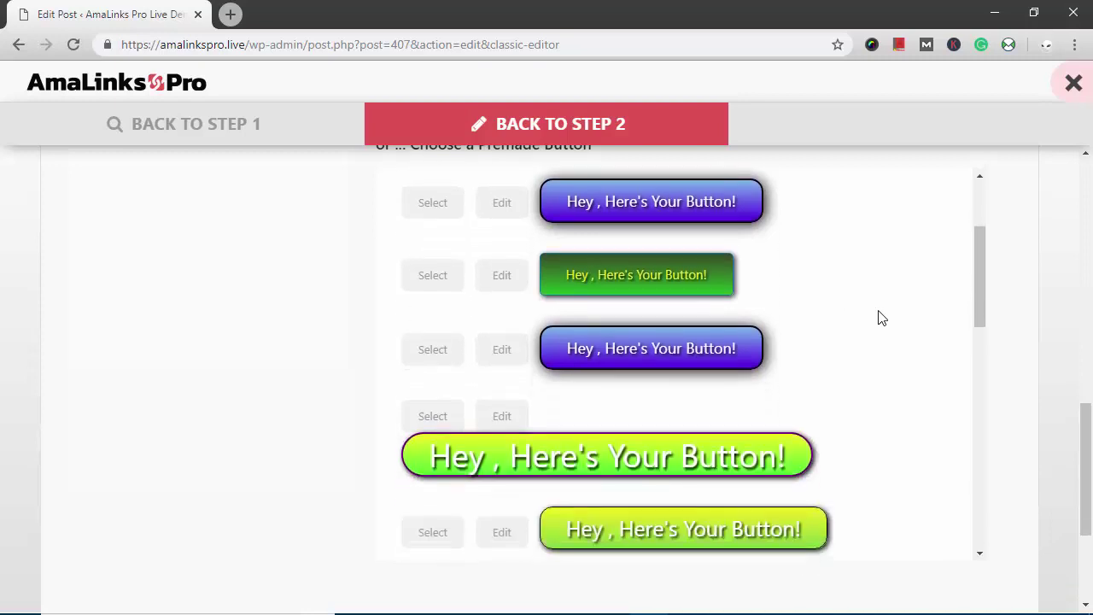
scroll(902, 294, "down", 6)
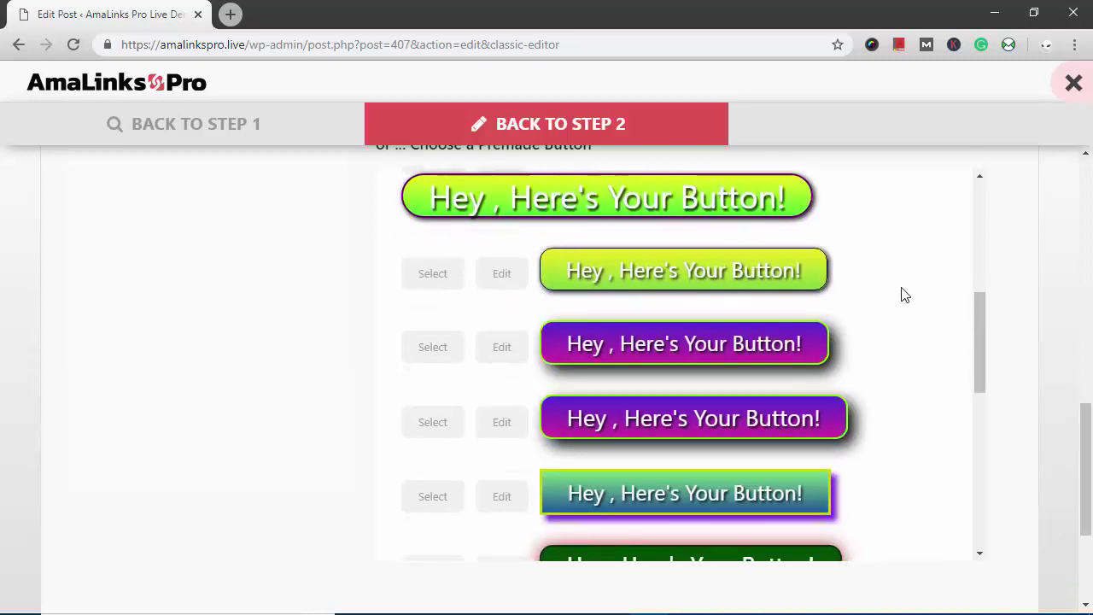
scroll(904, 295, "down", 3)
scroll(900, 313, "down", 5)
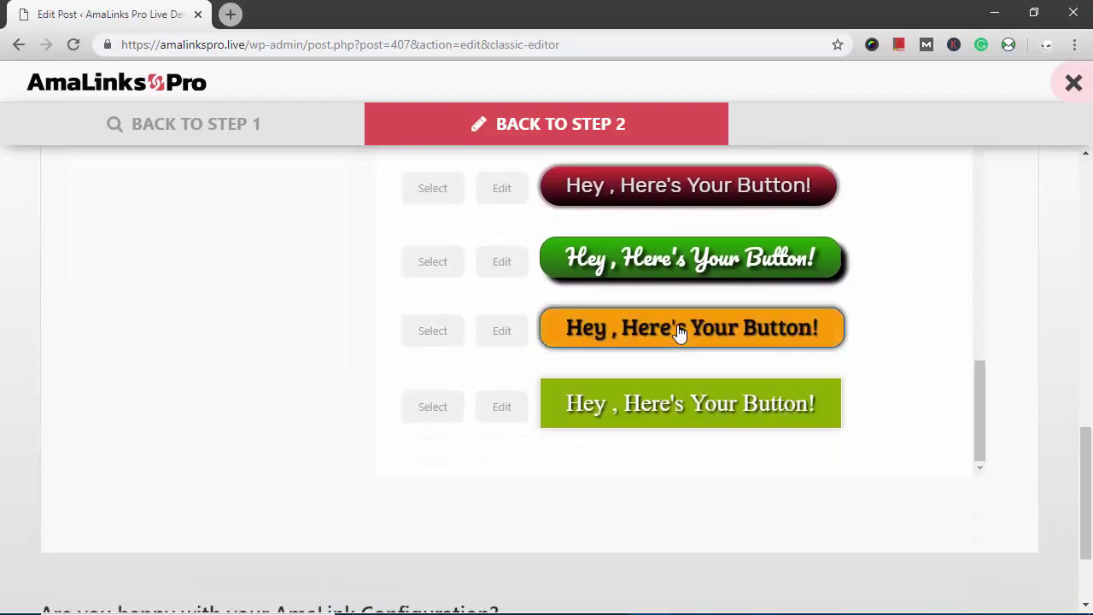
left_click(433, 333)
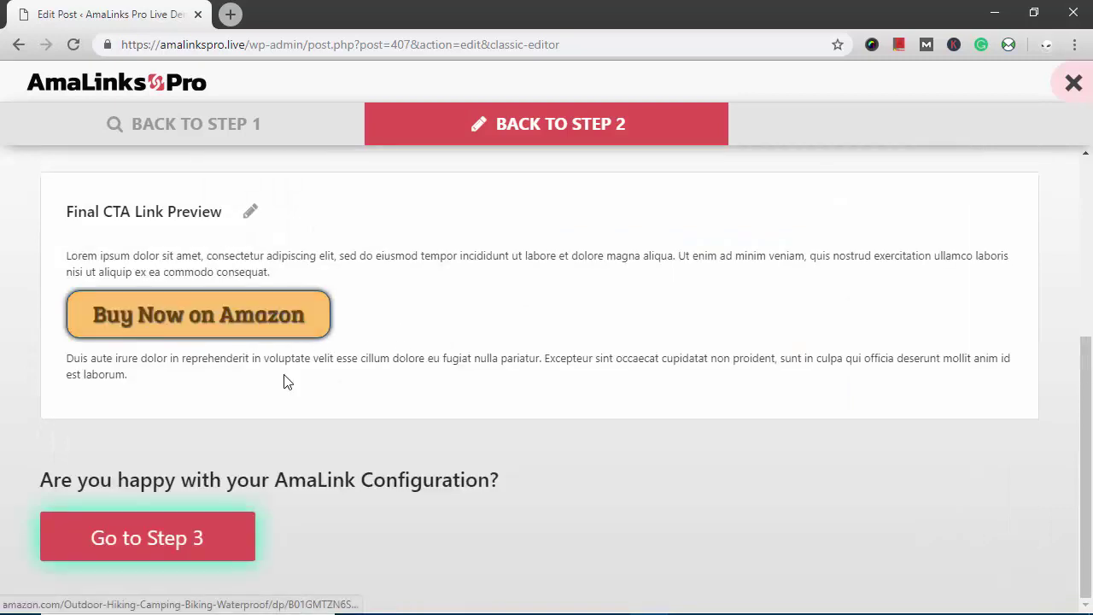
- Insert the centred 'Buy Now on Amazon' CTA shortcode, then move to the empty line above Backpack Comparison
left_click(183, 537)
scroll(199, 501, "down", 2)
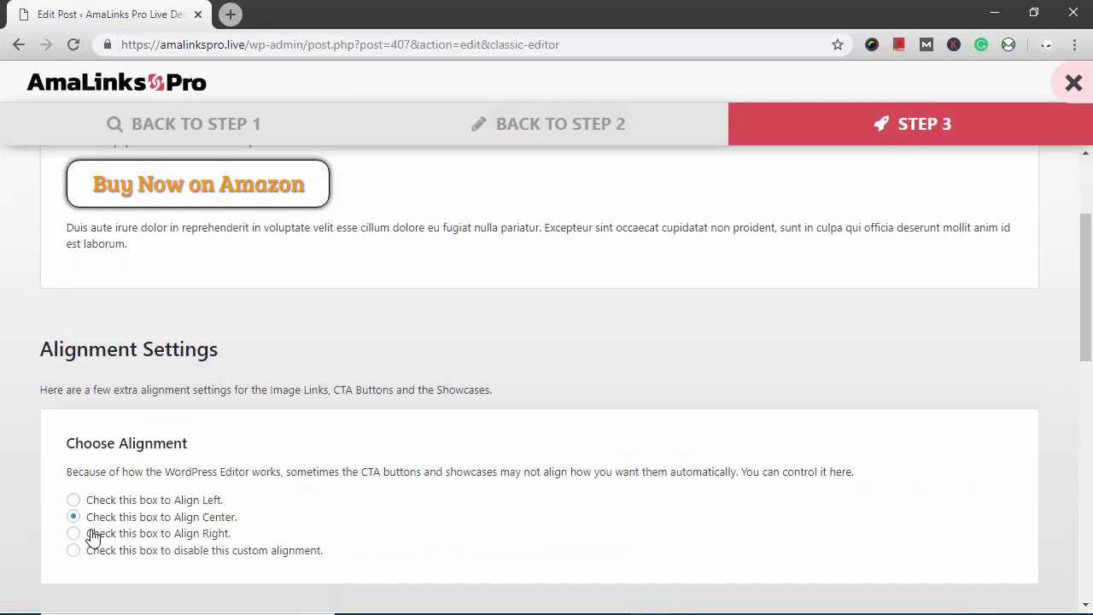
scroll(330, 476, "down", 4)
scroll(264, 484, "down", 5)
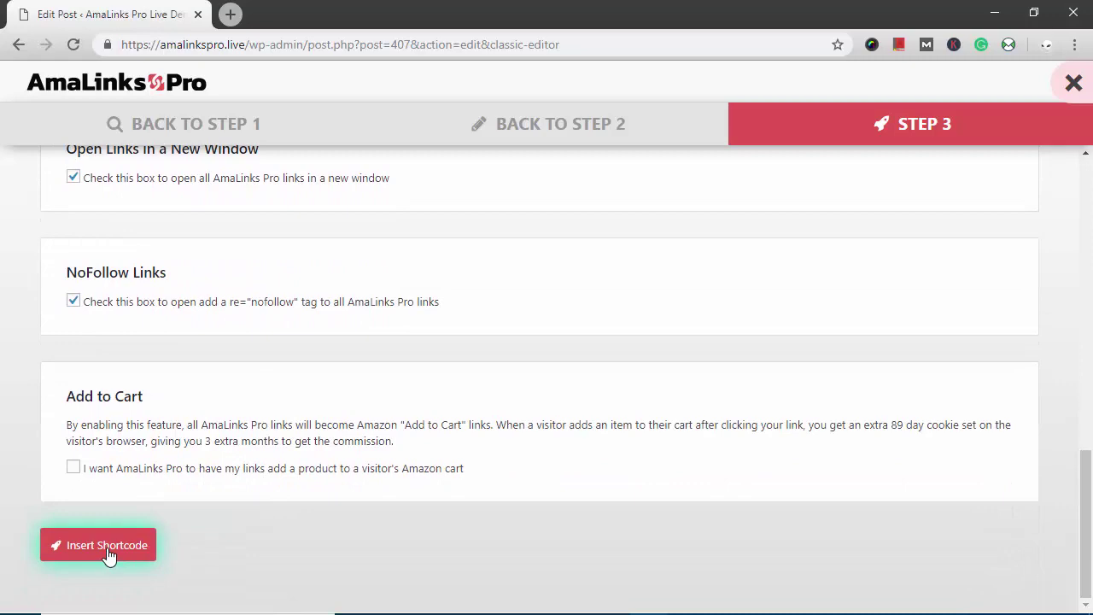
left_click(107, 546)
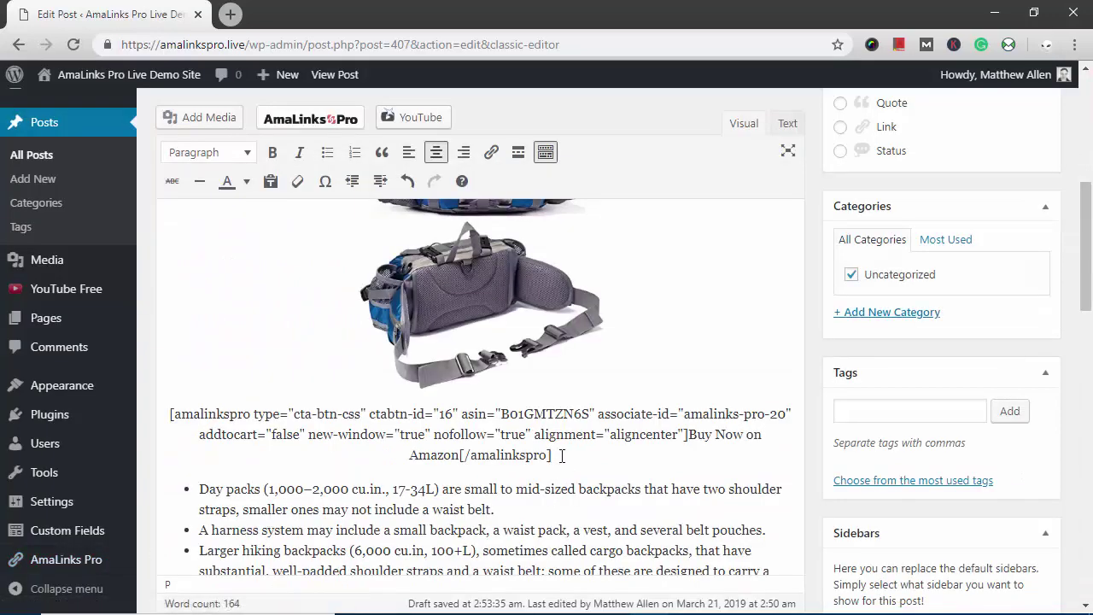
scroll(561, 455, "down", 2)
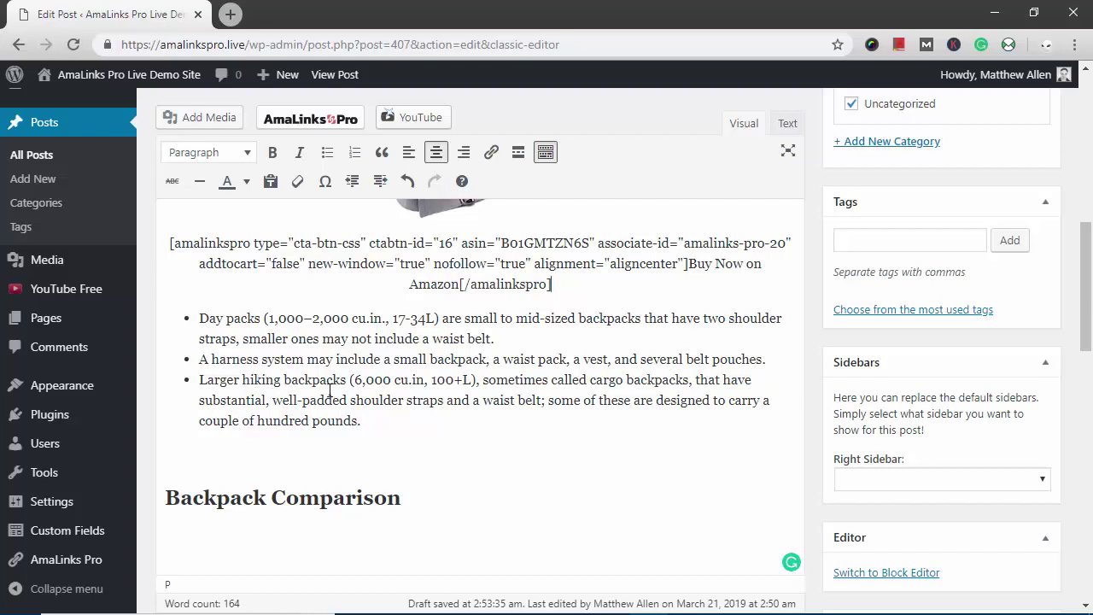
left_click(222, 457)
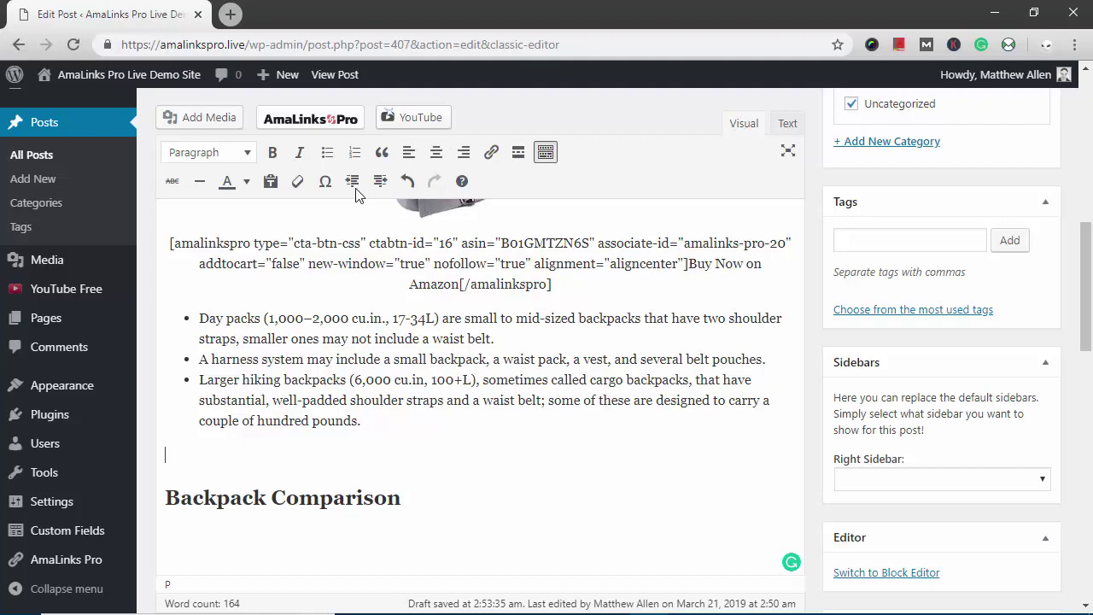
- Search Amazon for 'large hiking backpack' and choose the TETON Sports Scout 3400 backpack
left_click(314, 119)
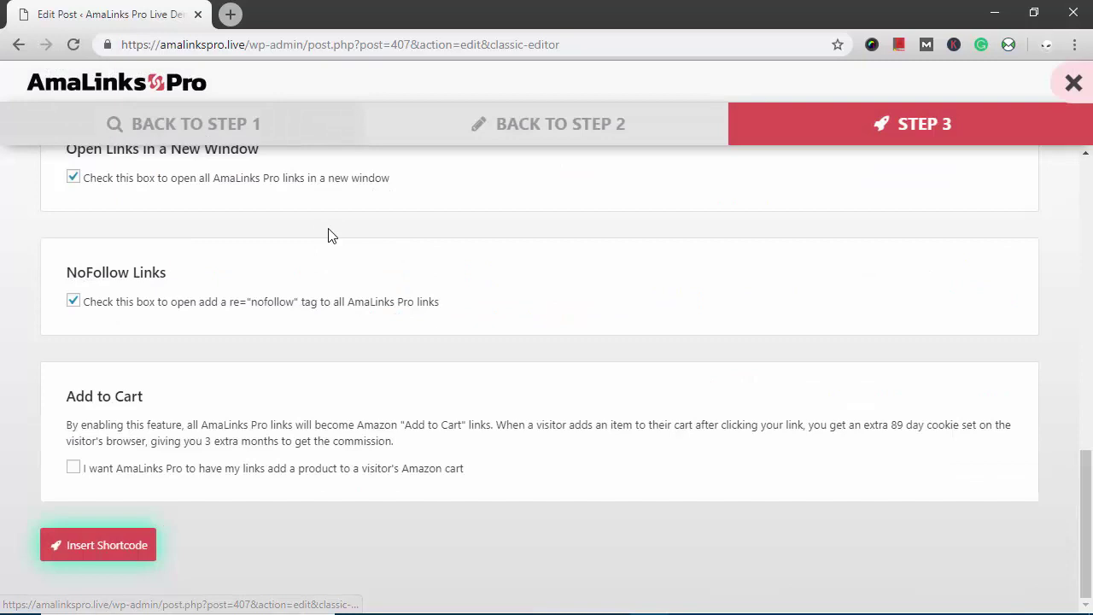
left_click(205, 133)
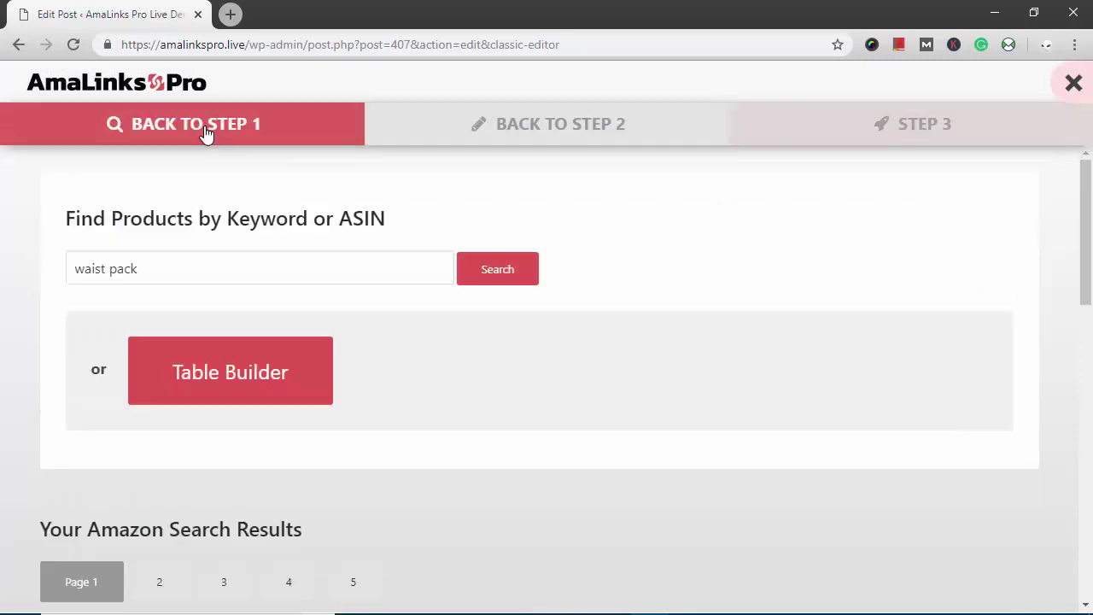
left_click_drag(146, 271, 21, 292)
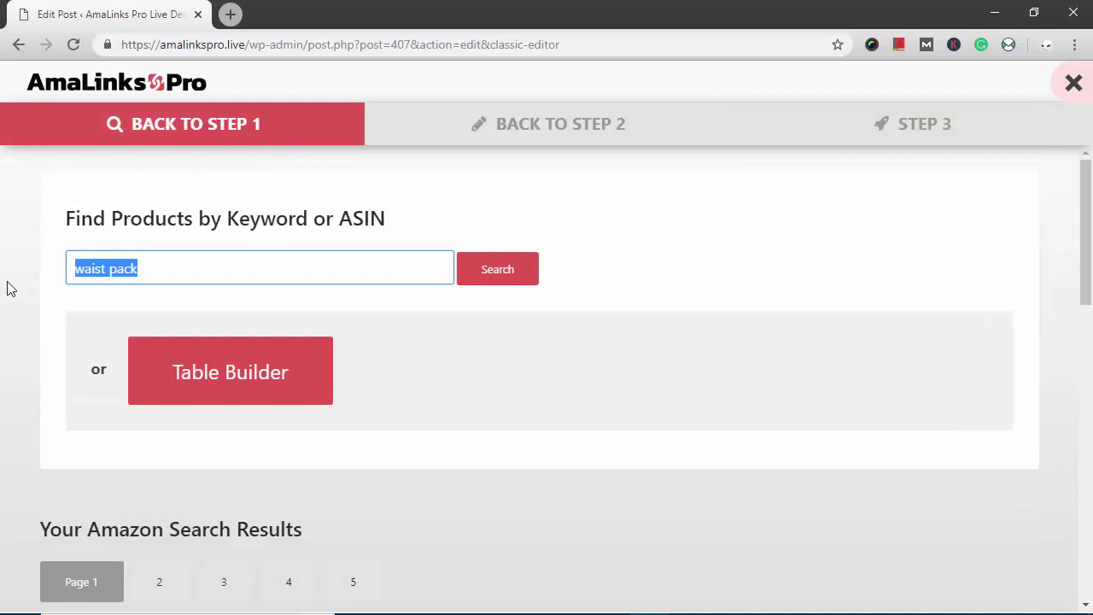
type("large hiking")
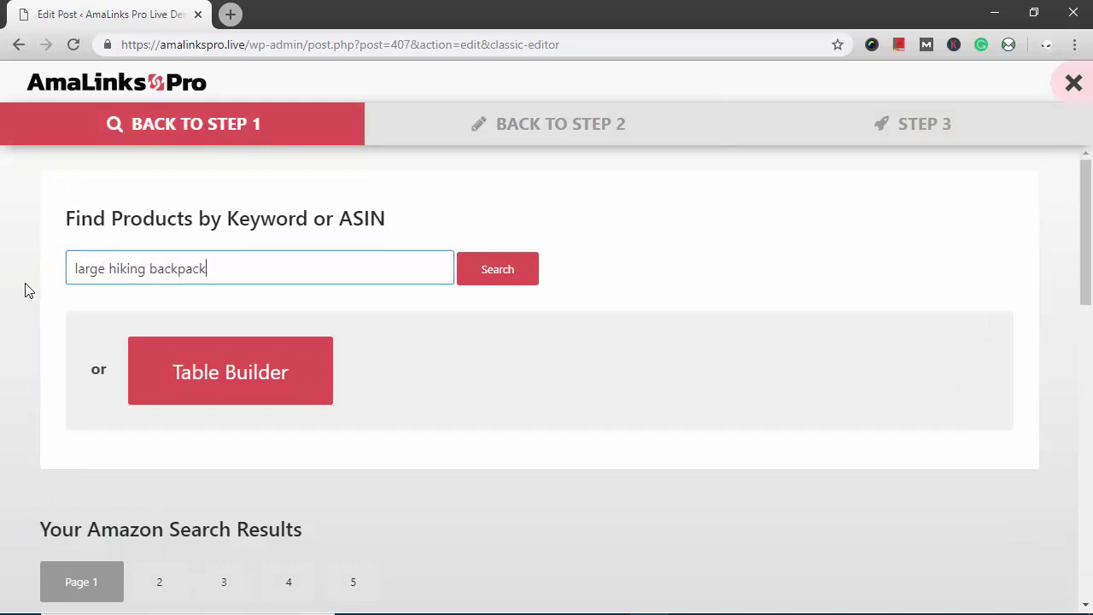
left_click(493, 270)
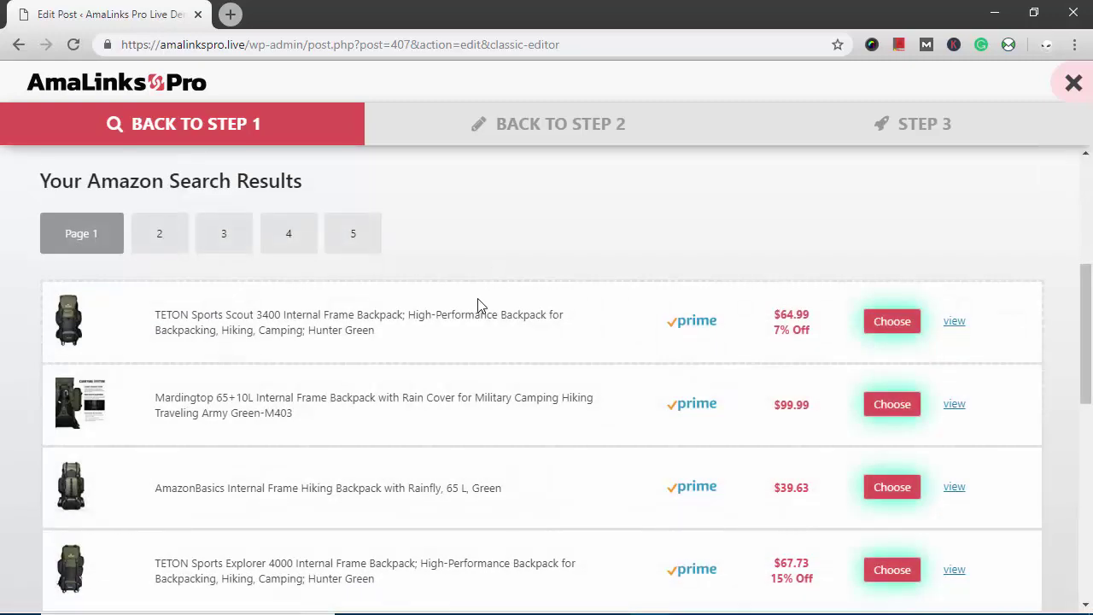
scroll(479, 308, "down", 1)
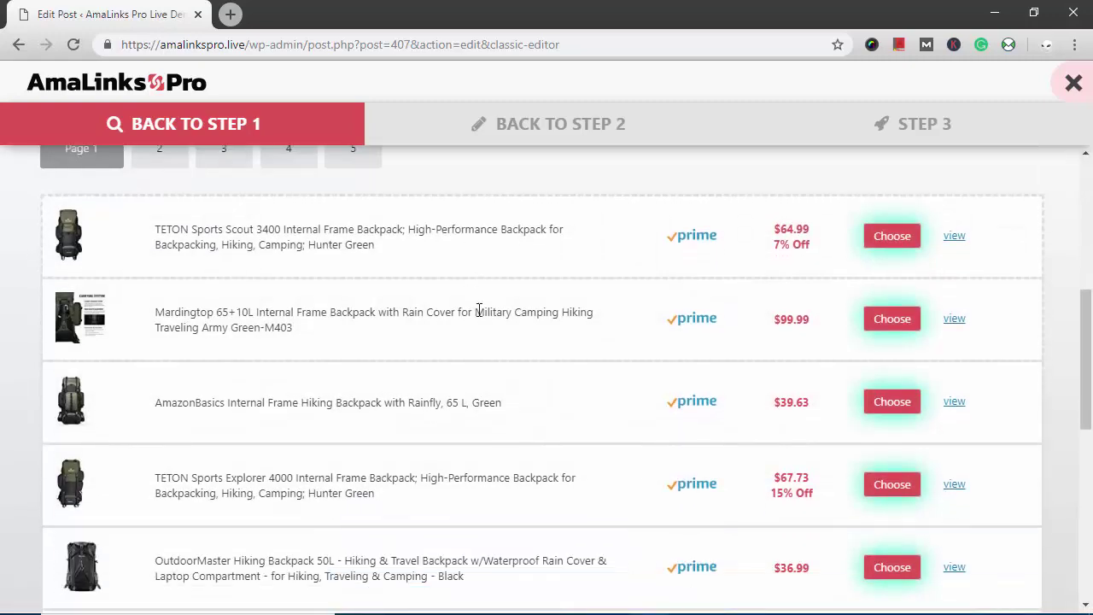
left_click(891, 239)
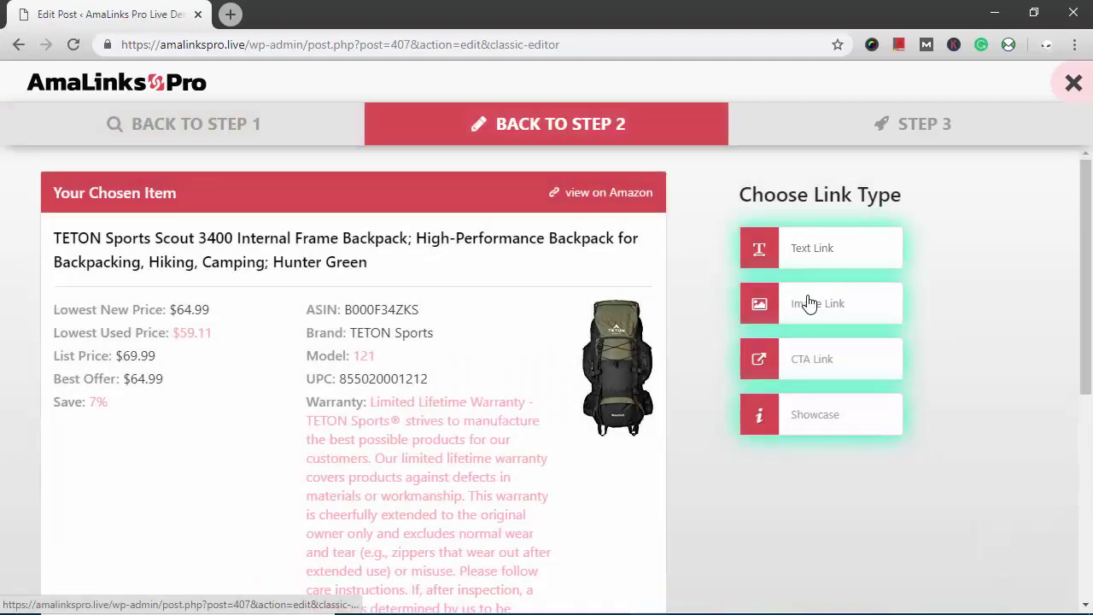
- Build a showcase box for the TETON Scout 3400, leaving the Prime badge and reviews visible
left_click(816, 415)
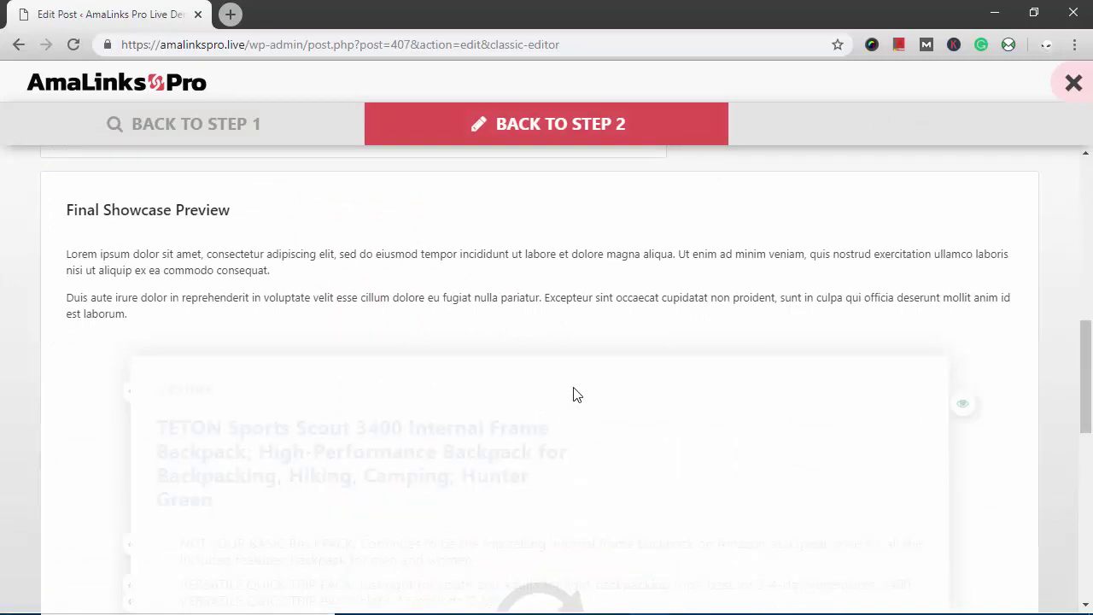
scroll(578, 394, "down", 1)
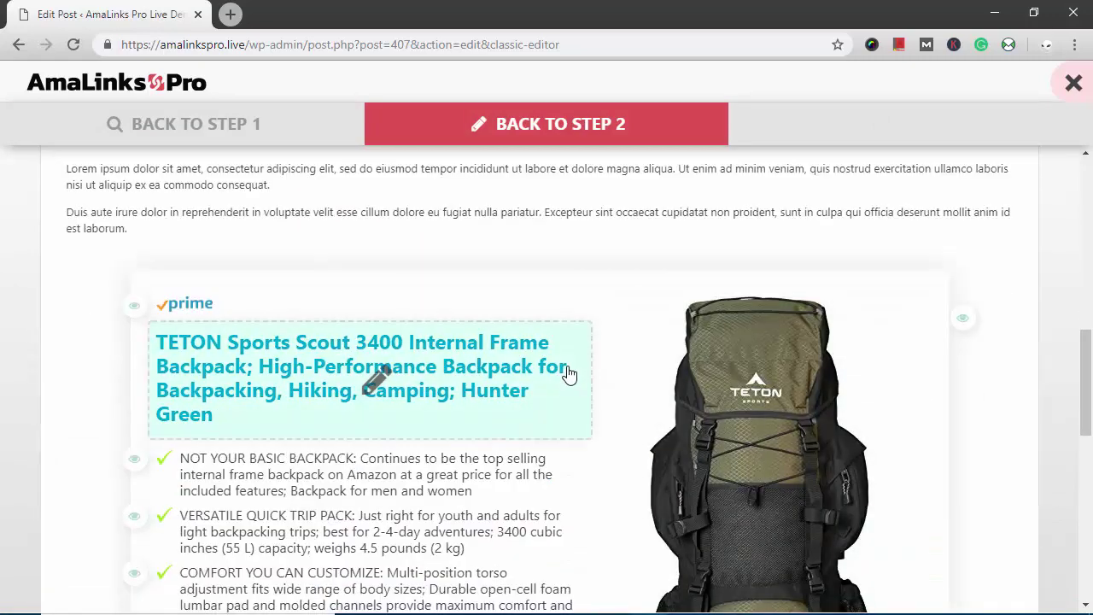
scroll(570, 374, "down", 2)
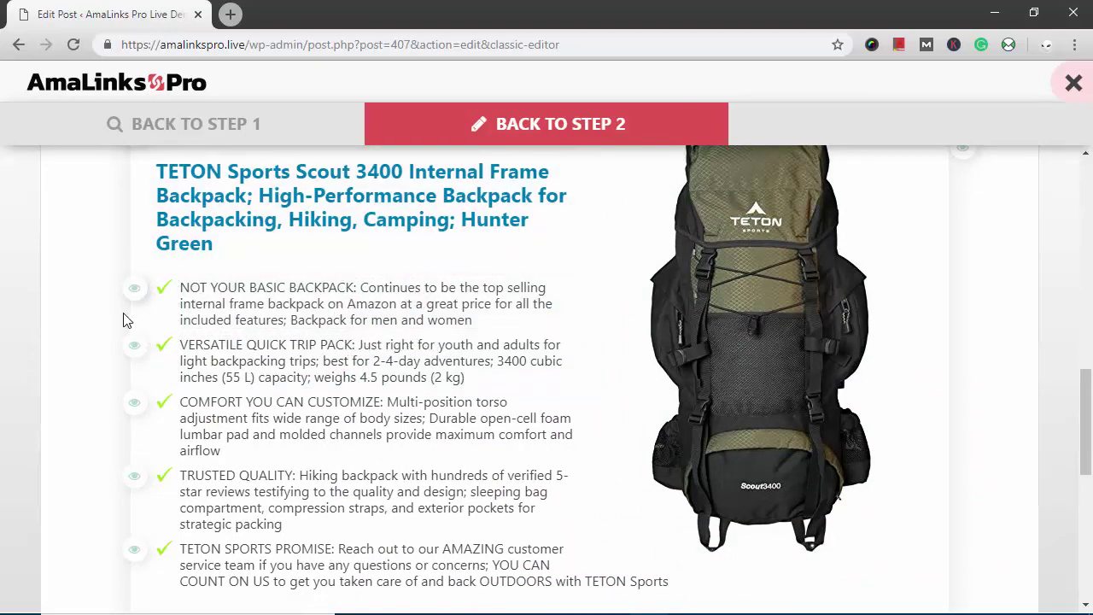
scroll(123, 318, "up", 1)
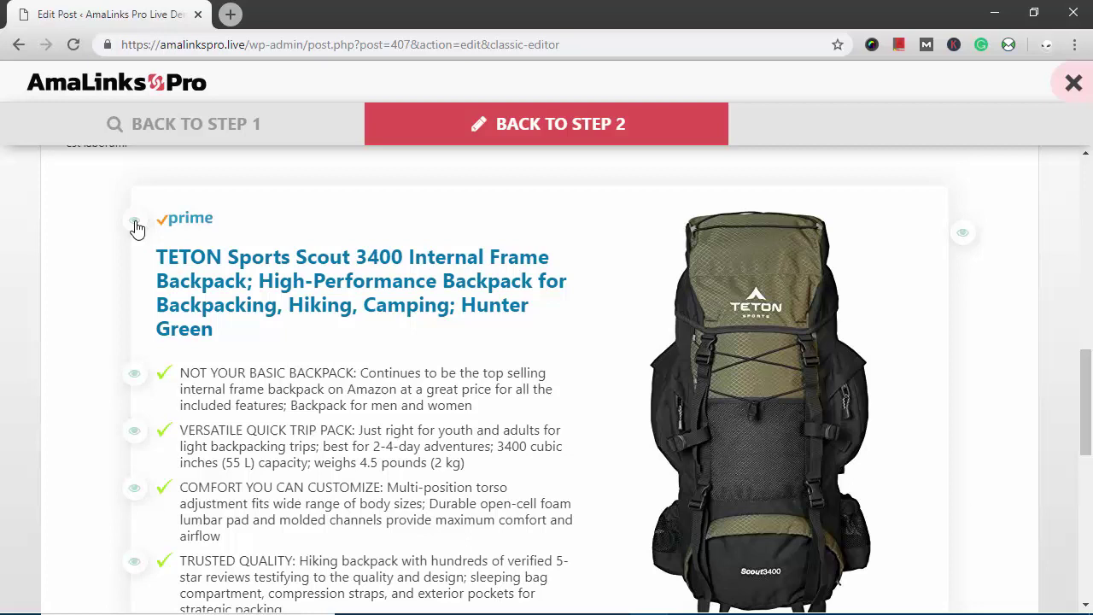
left_click(135, 224)
left_click(134, 226)
scroll(373, 235, "down", 1)
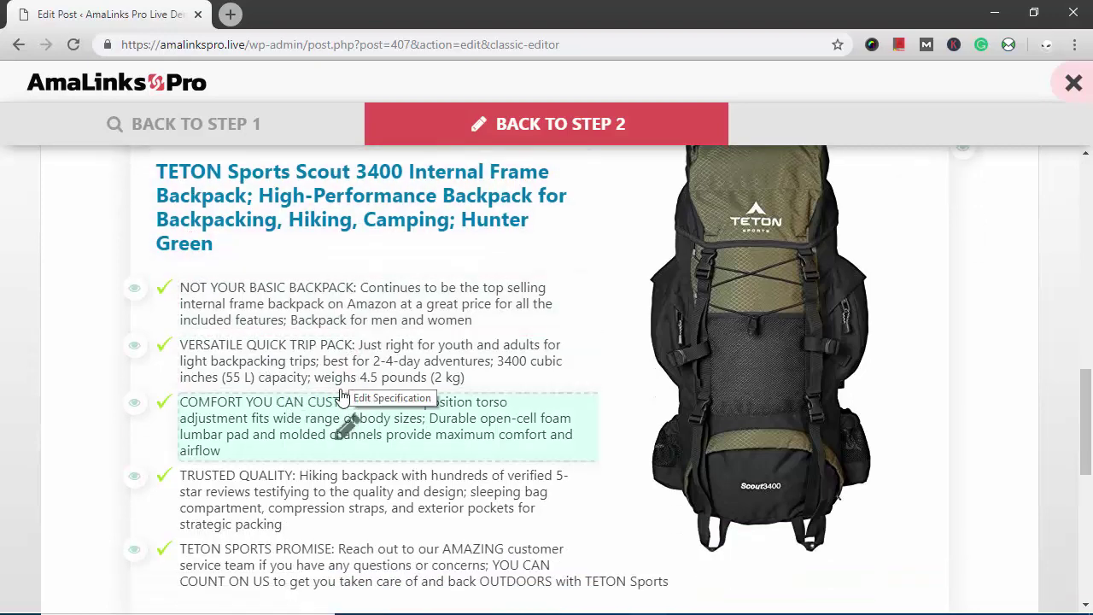
scroll(350, 418, "down", 3)
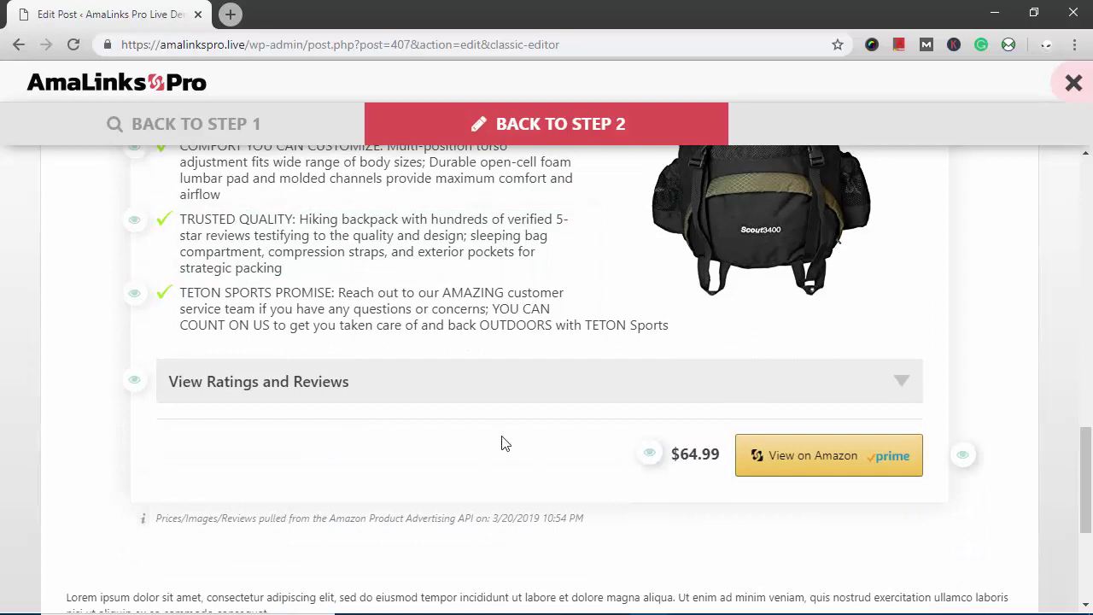
left_click(410, 387)
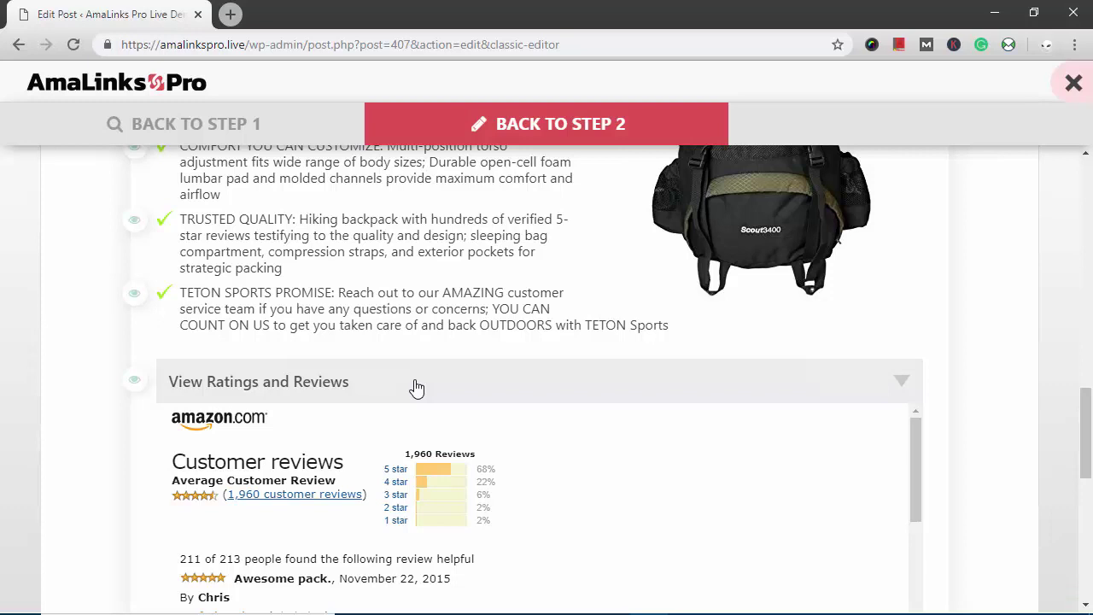
left_click(416, 388)
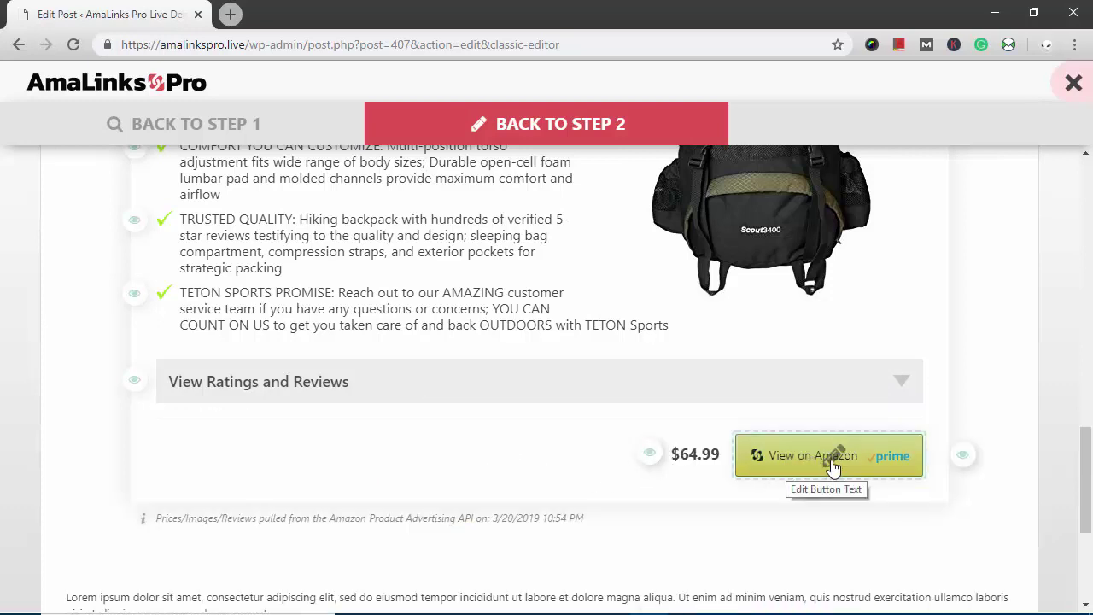
scroll(727, 466, "down", 2)
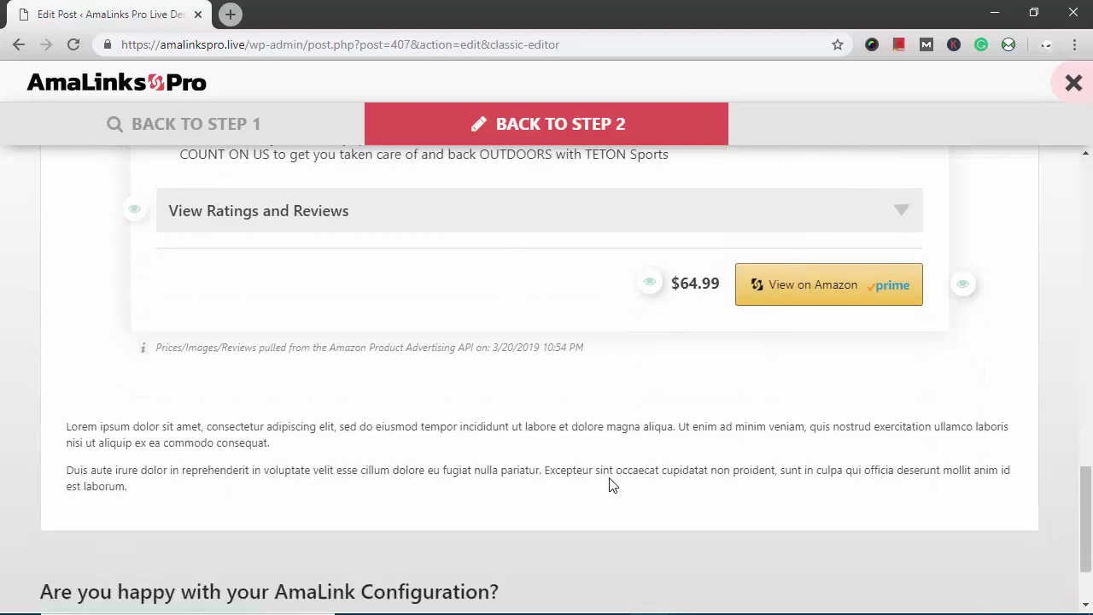
scroll(612, 484, "down", 1)
- Insert the TETON Sports Scout 3400 showcase shortcode, keeping the default alignment and link settings
left_click(182, 544)
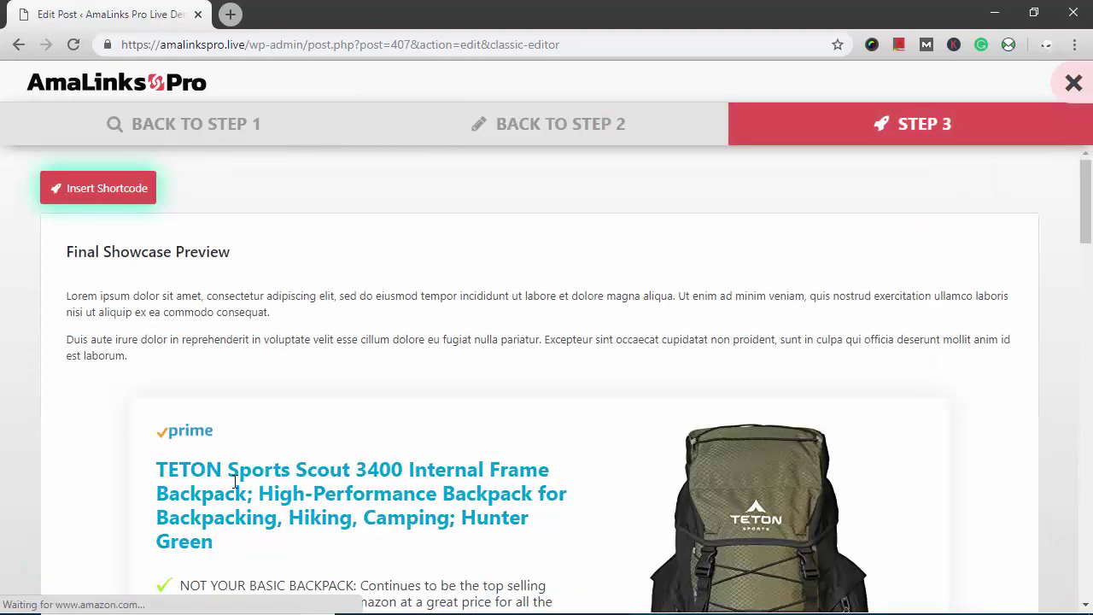
scroll(223, 483, "down", 10)
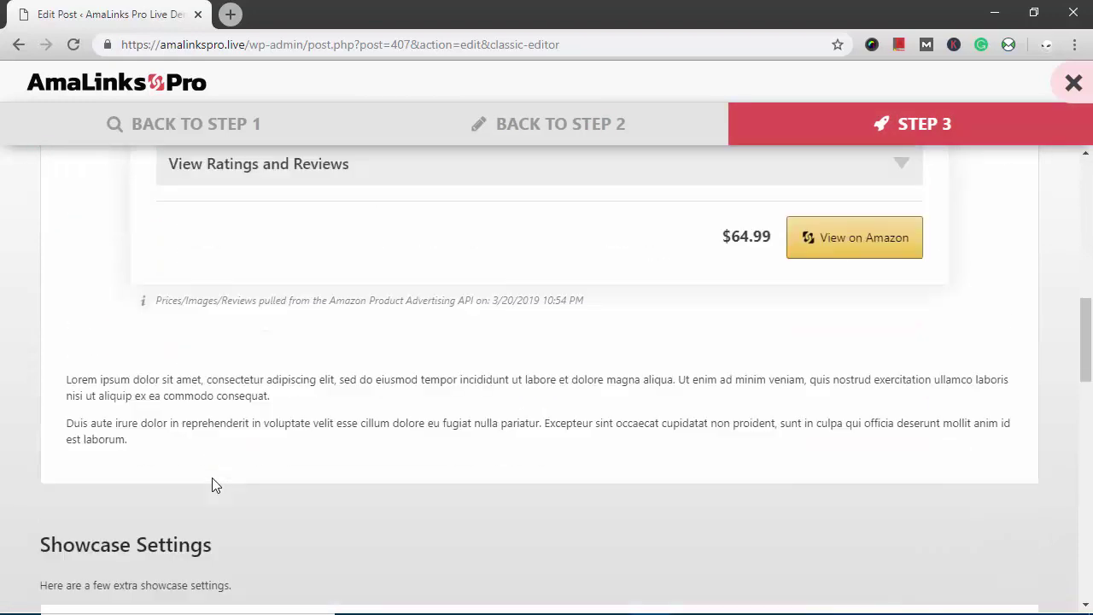
scroll(213, 484, "down", 2)
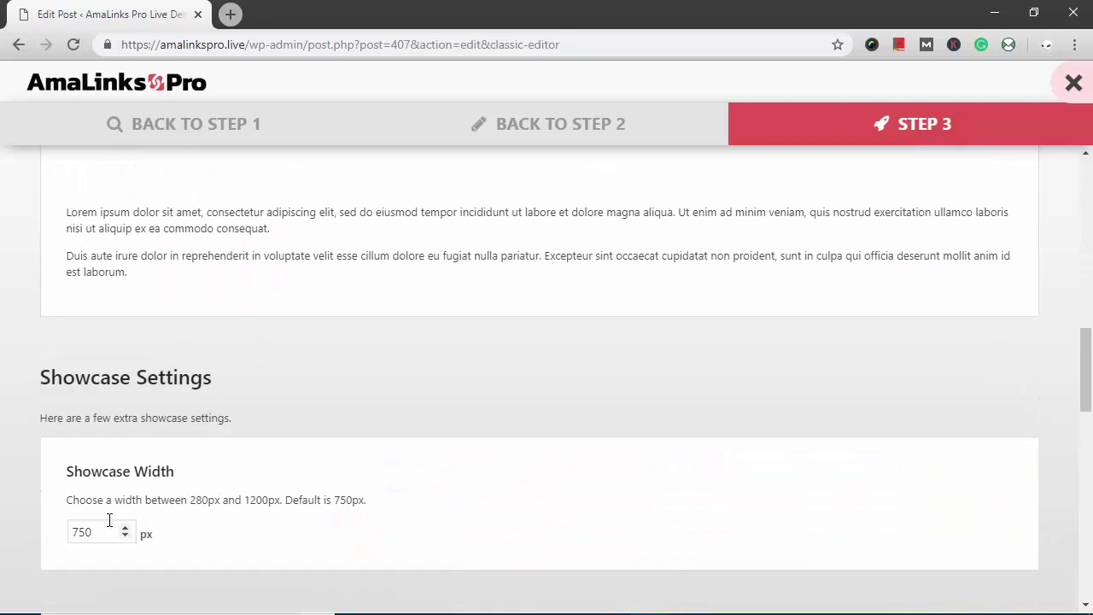
scroll(111, 512, "down", 1)
scroll(118, 486, "down", 3)
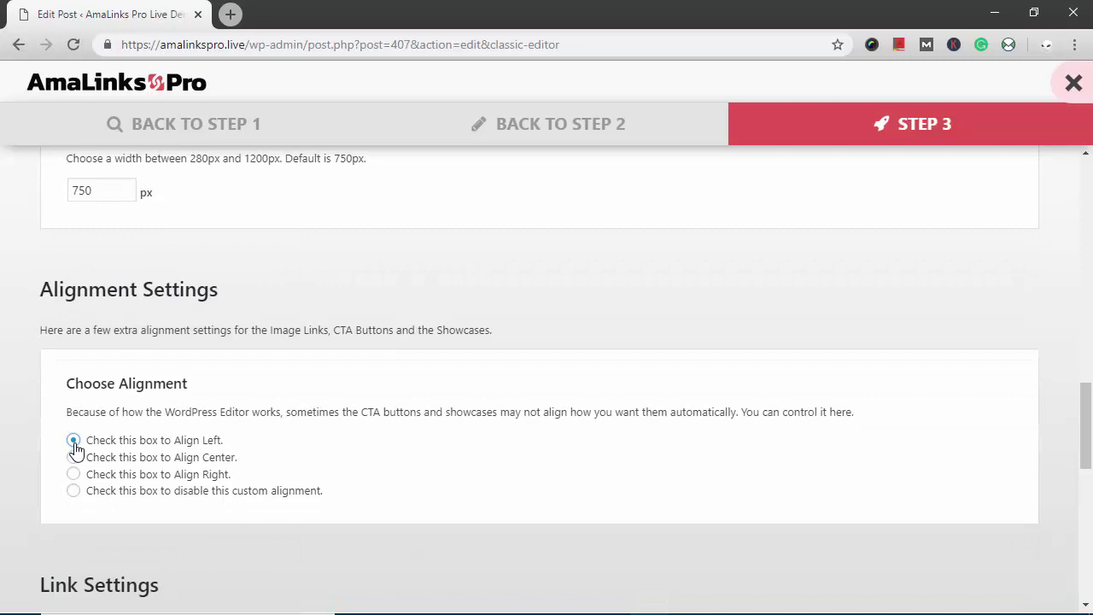
scroll(146, 453, "down", 8)
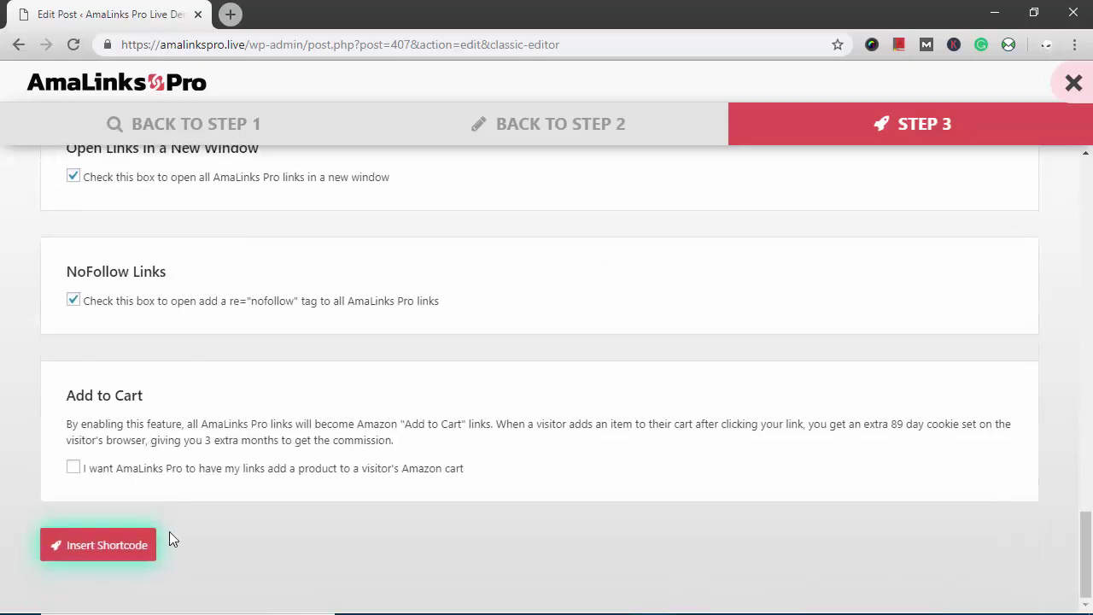
left_click(122, 550)
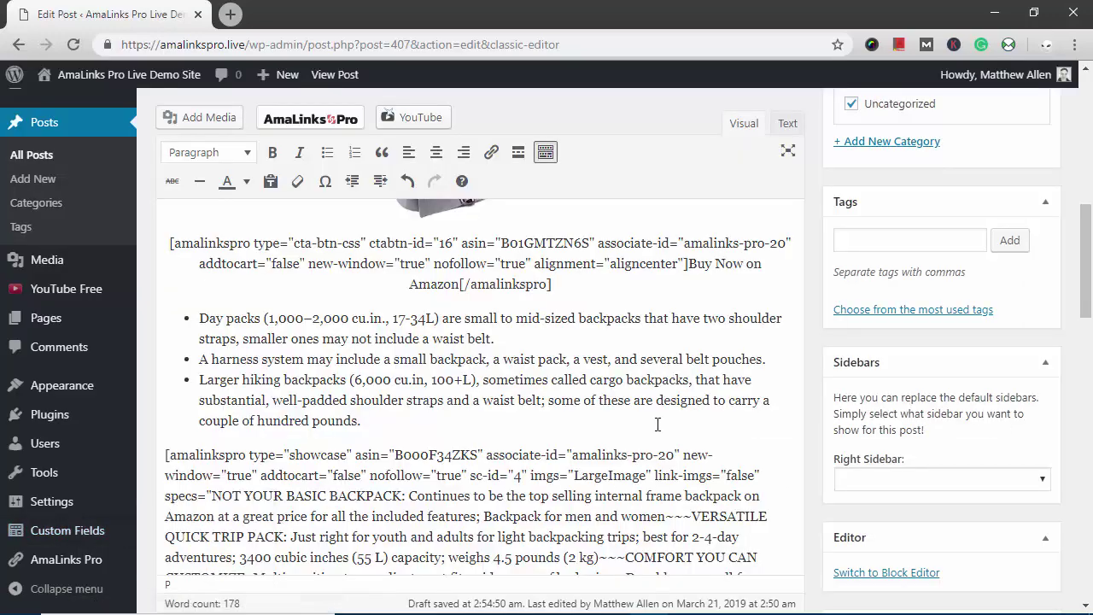
- Save the Hiking Backpacks draft, keeping the TETON showcase above the Backpack Comparison heading
scroll(715, 419, "up", 10)
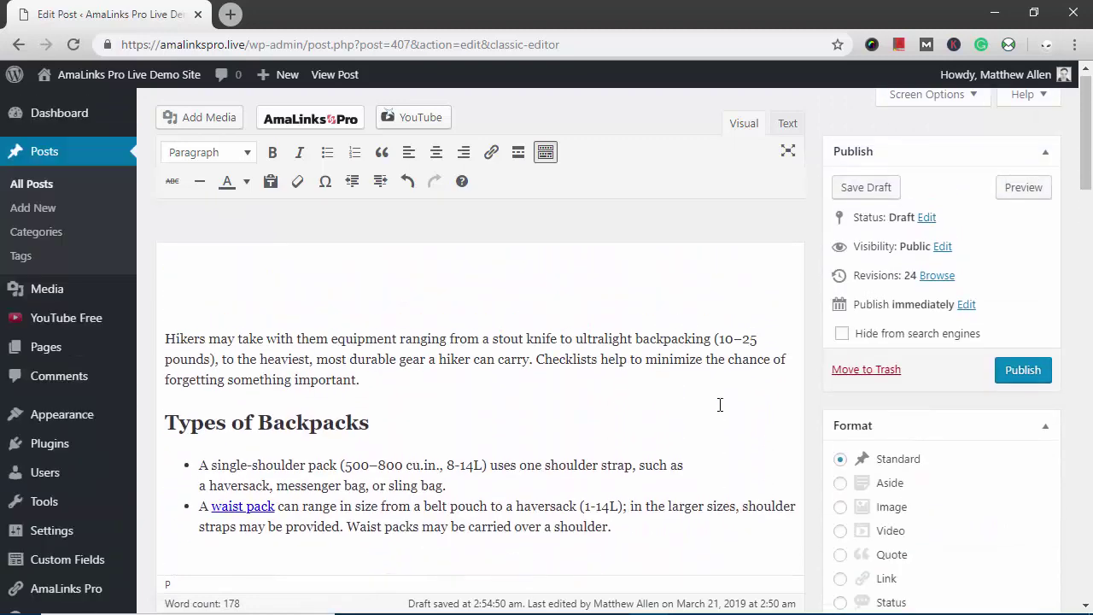
left_click(860, 198)
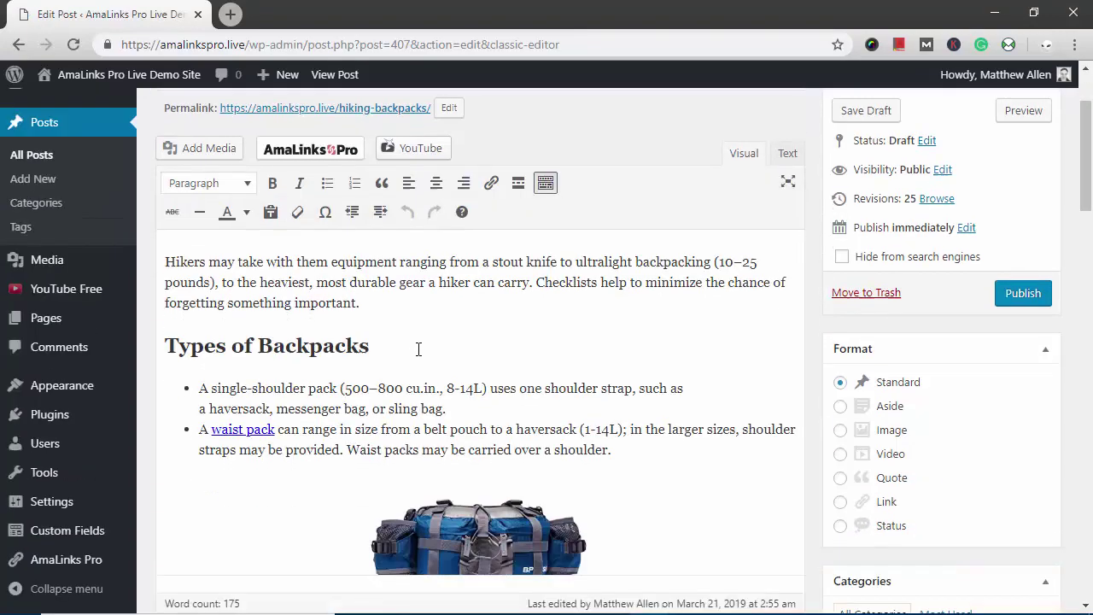
scroll(418, 349, "down", 15)
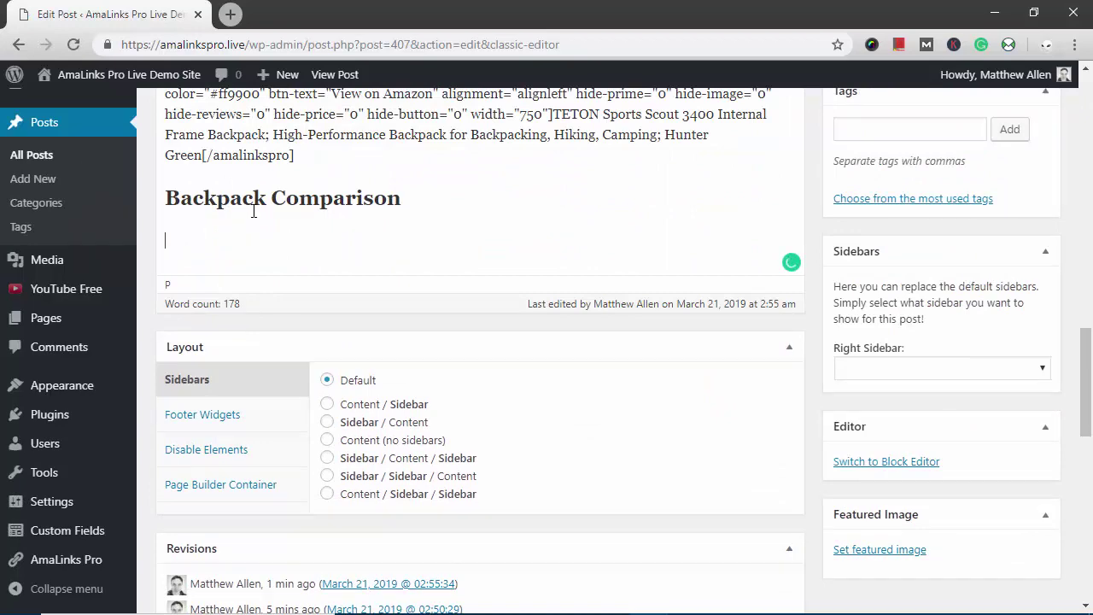
scroll(265, 245, "up", 2)
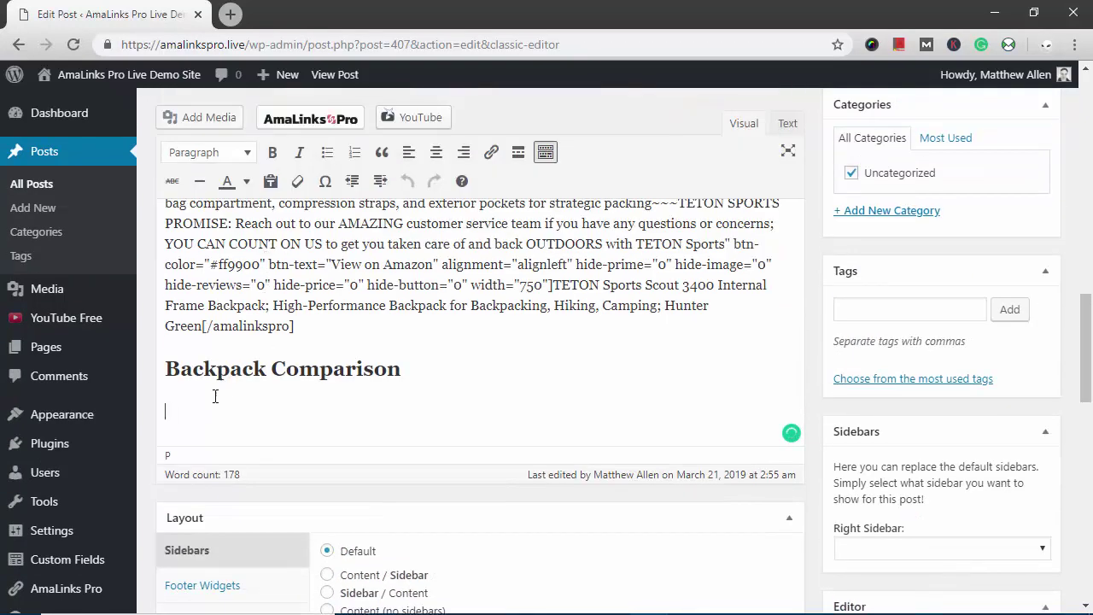
- Go to the AmaLinks Pro comparison Table Builder and start adding a new table
left_click(325, 127)
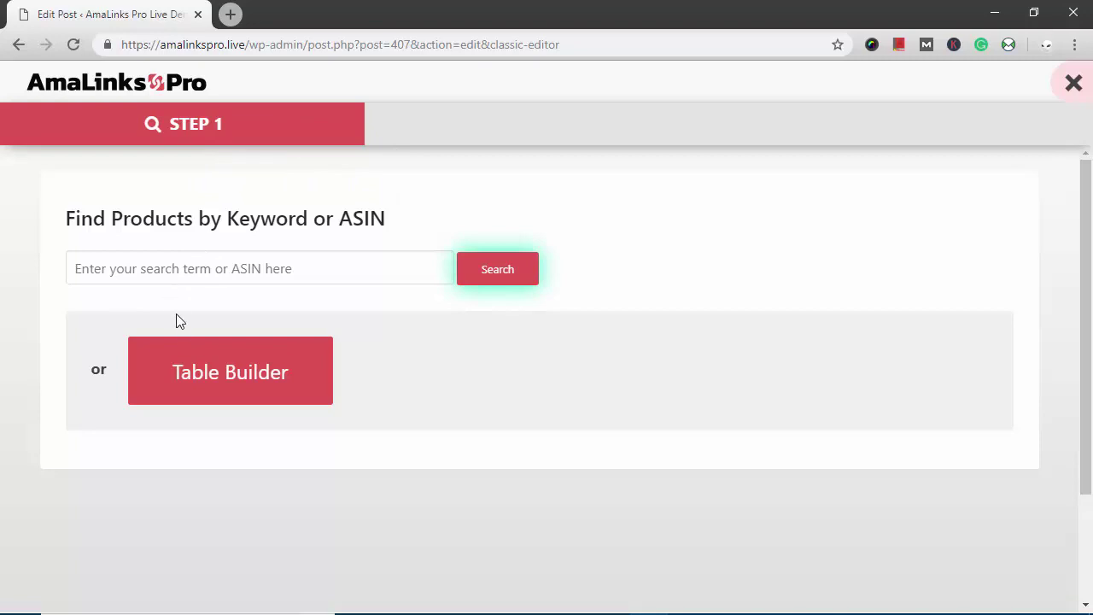
left_click(191, 359)
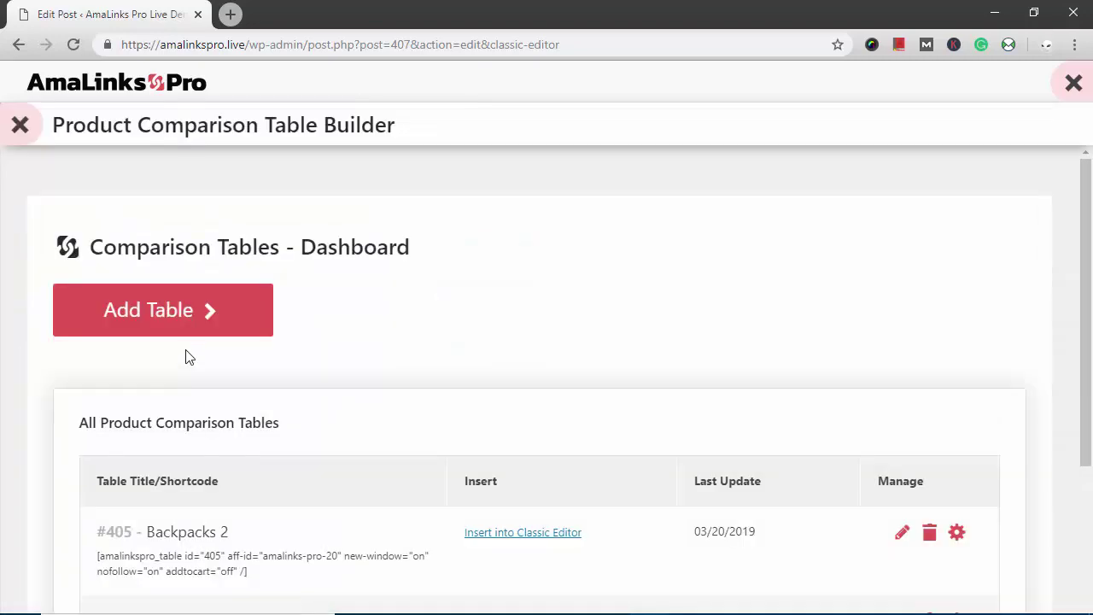
scroll(281, 396, "down", 2)
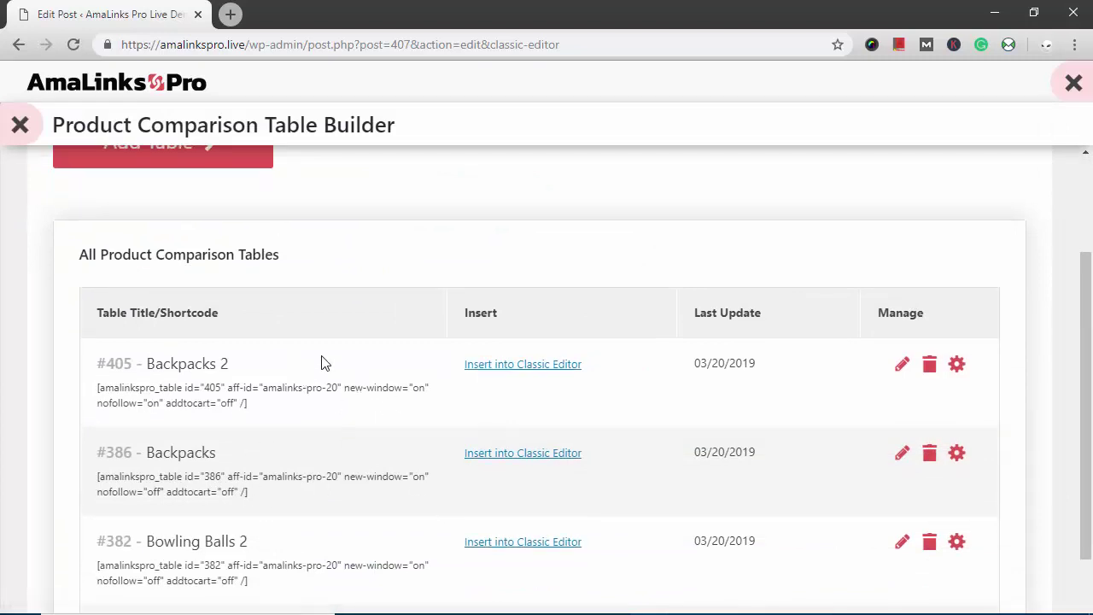
scroll(325, 363, "up", 1)
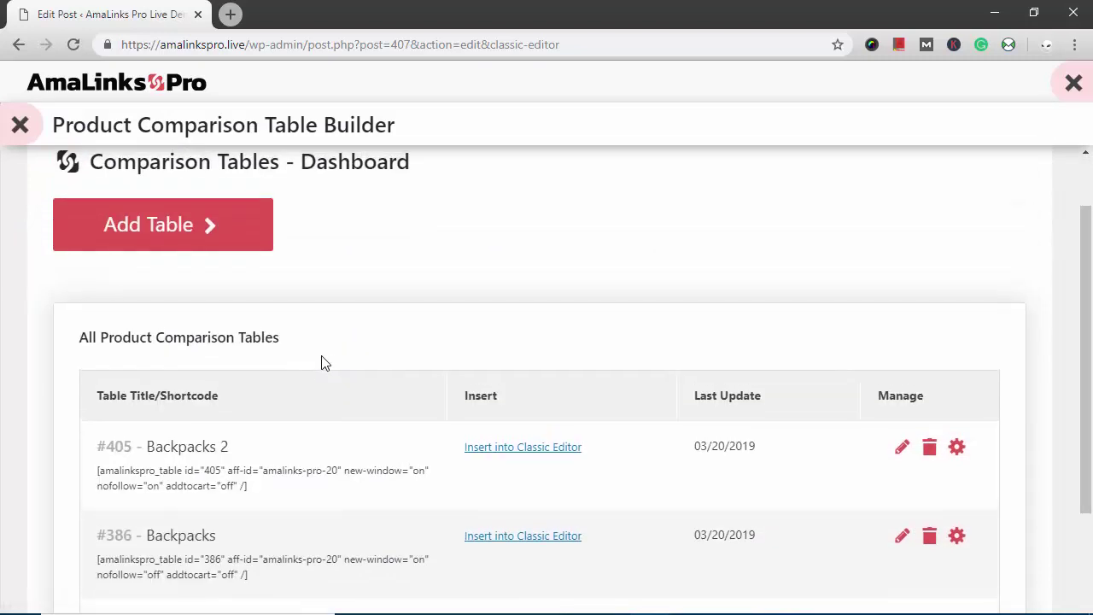
left_click(241, 228)
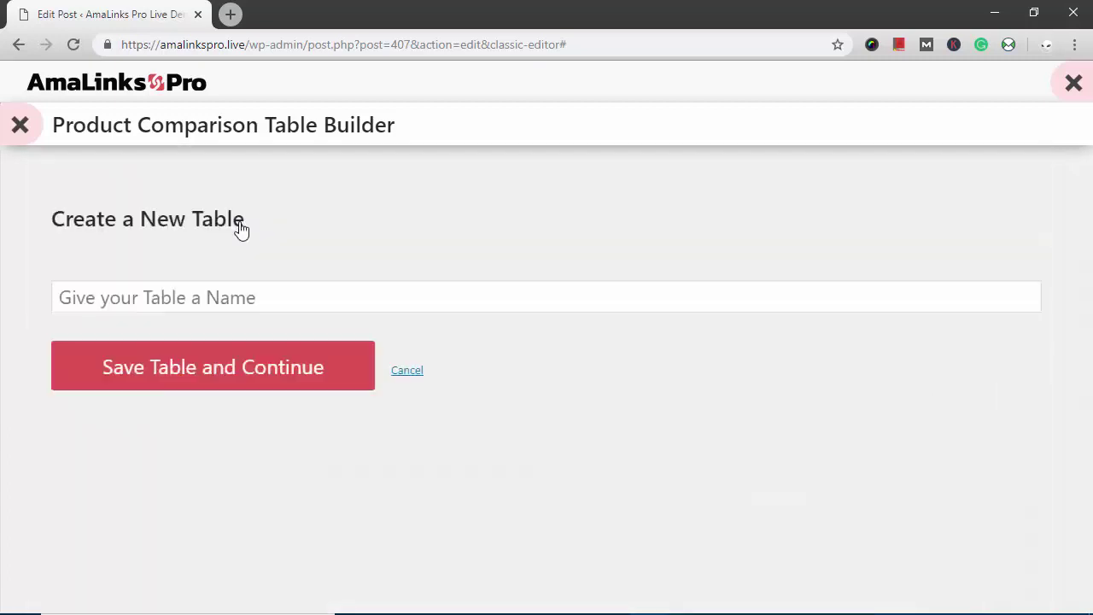
- Name the new comparison table 'Hiking Backpacks' and save it to start editing
left_click(170, 298)
type("Hik")
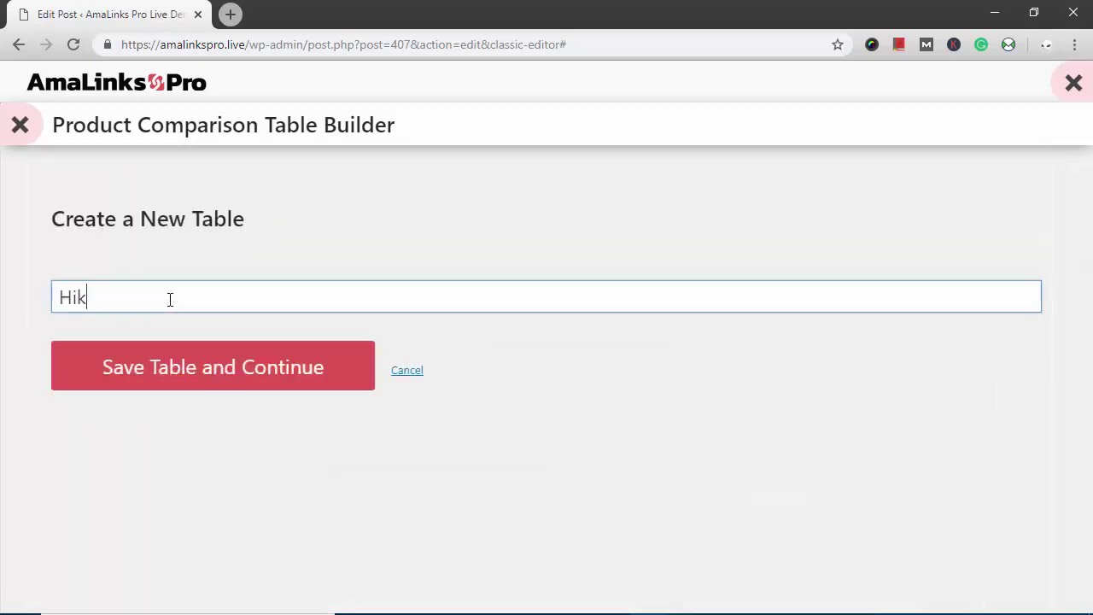
type("ing Backpacks")
left_click(257, 353)
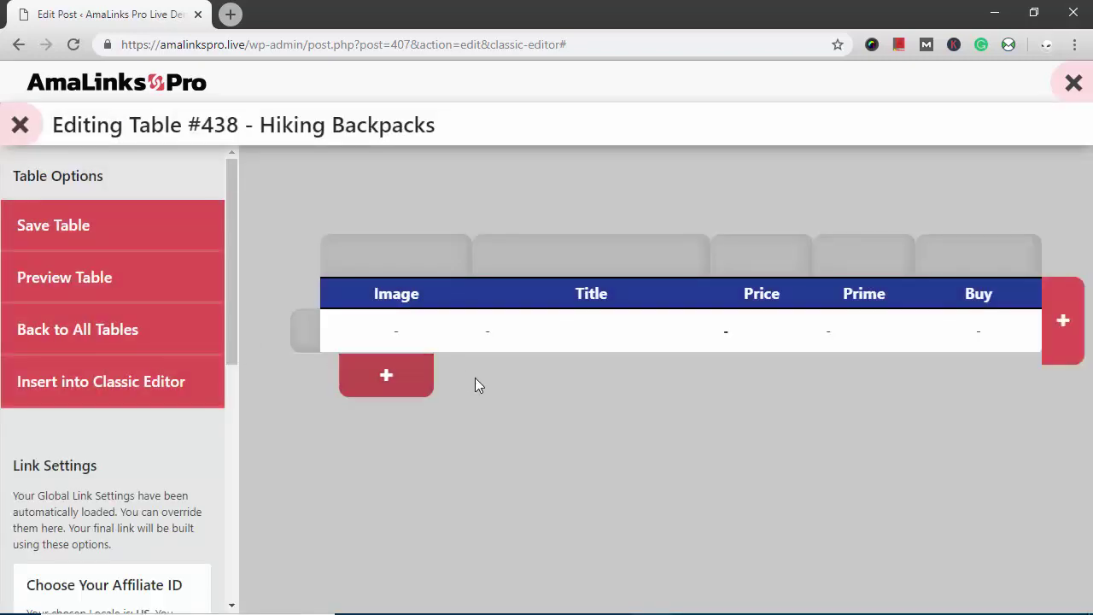
- Search the product finder for 'hiking backpacks' to add table rows
left_click(369, 384)
left_click(439, 316)
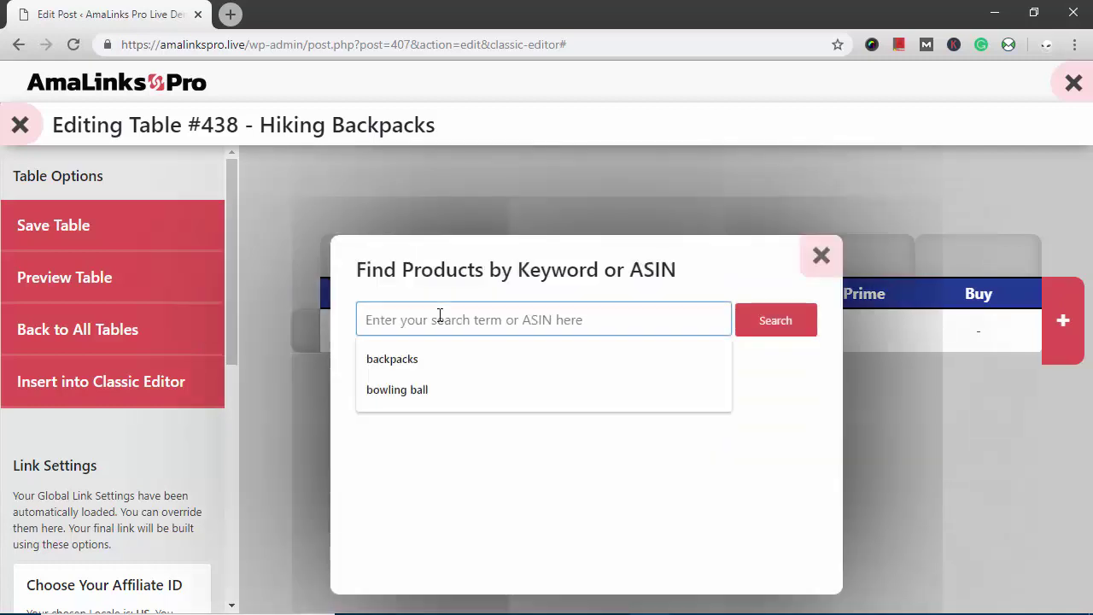
type("hiking backpacks")
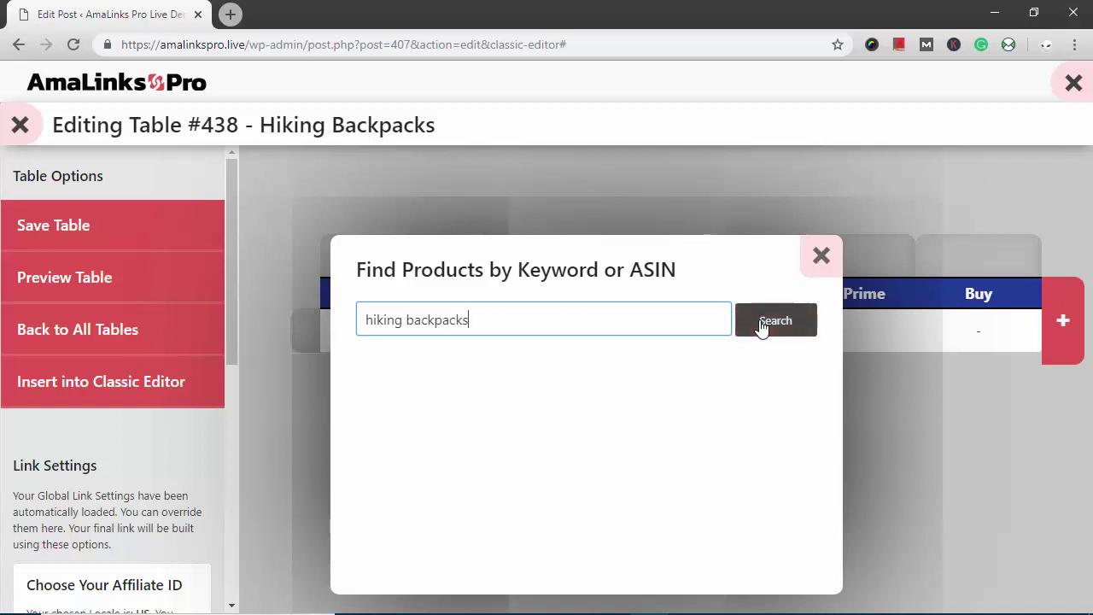
left_click(757, 318)
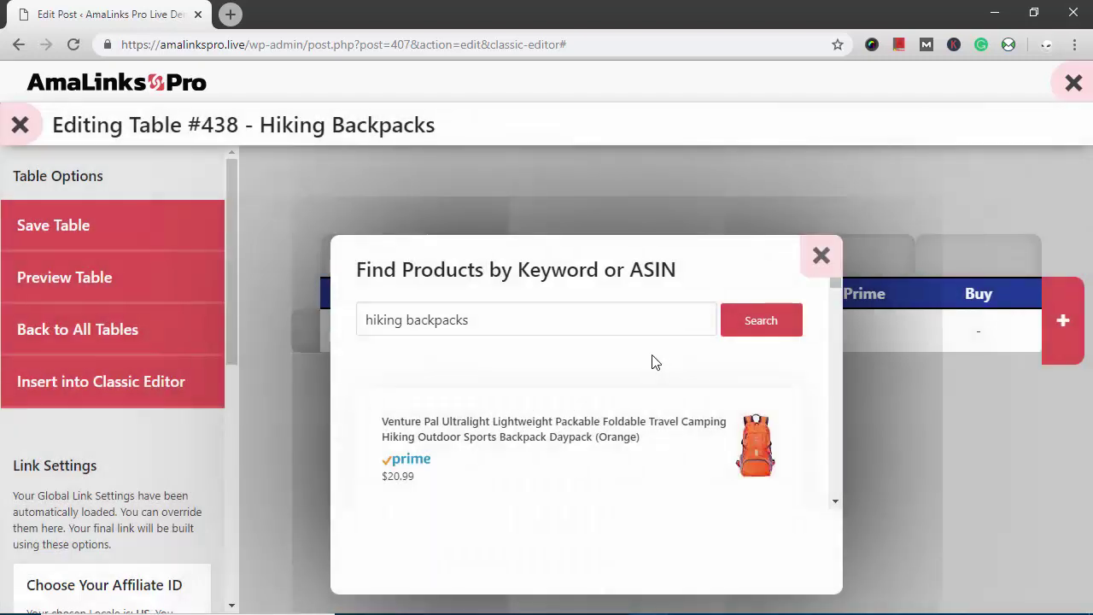
- Select the TETON Scout 3400, MOUNTAINTOP 40L, Mountaintop 40L Sapphire and RUPUMPACK backpacks
scroll(618, 412, "down", 1)
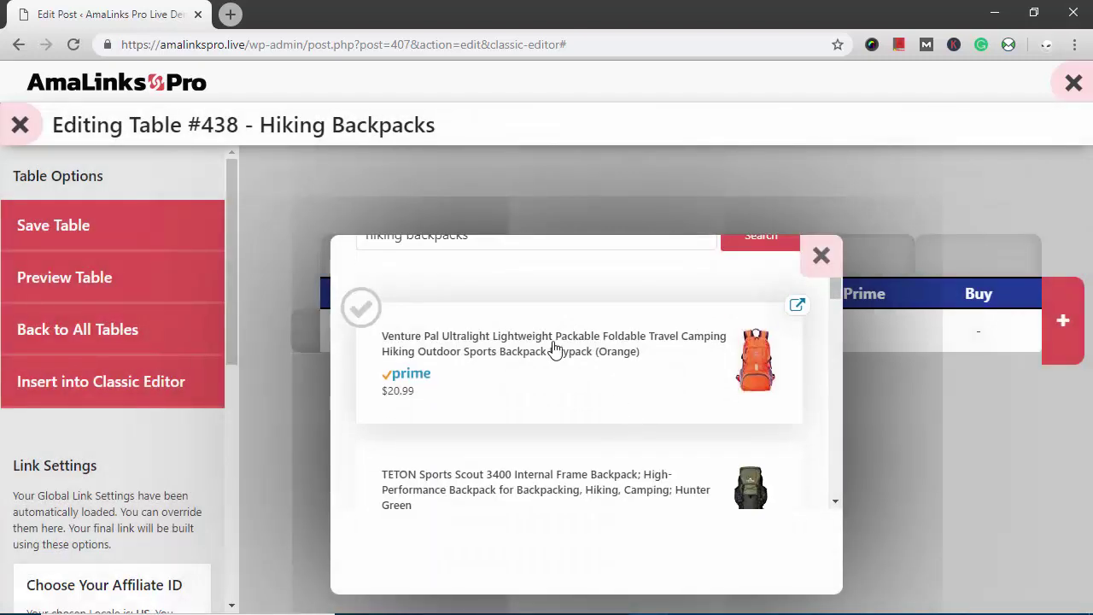
scroll(558, 366, "down", 1)
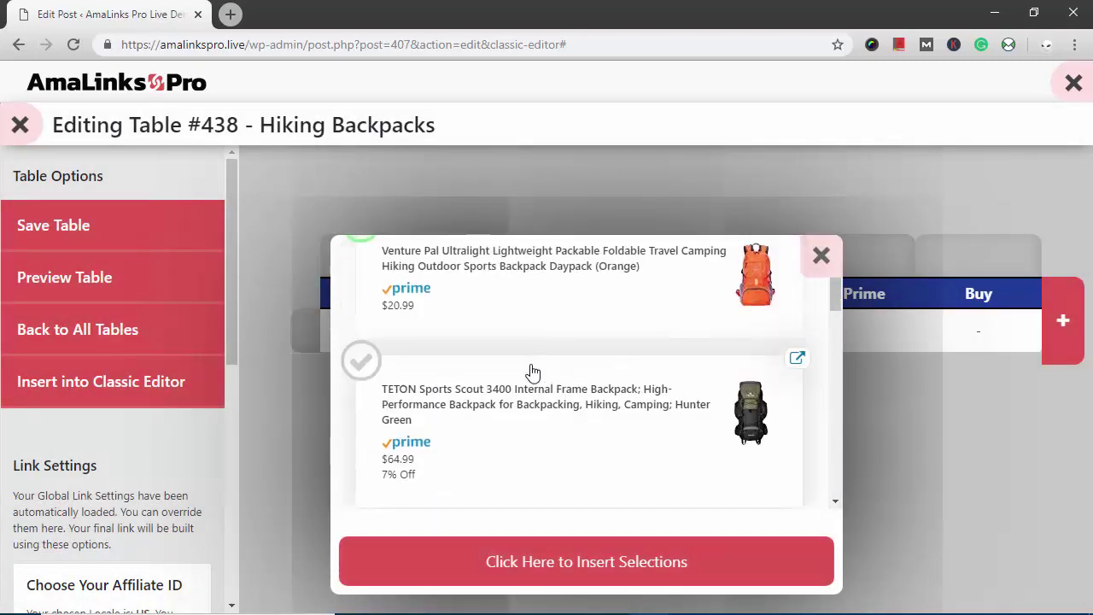
left_click(506, 389)
scroll(504, 389, "down", 2)
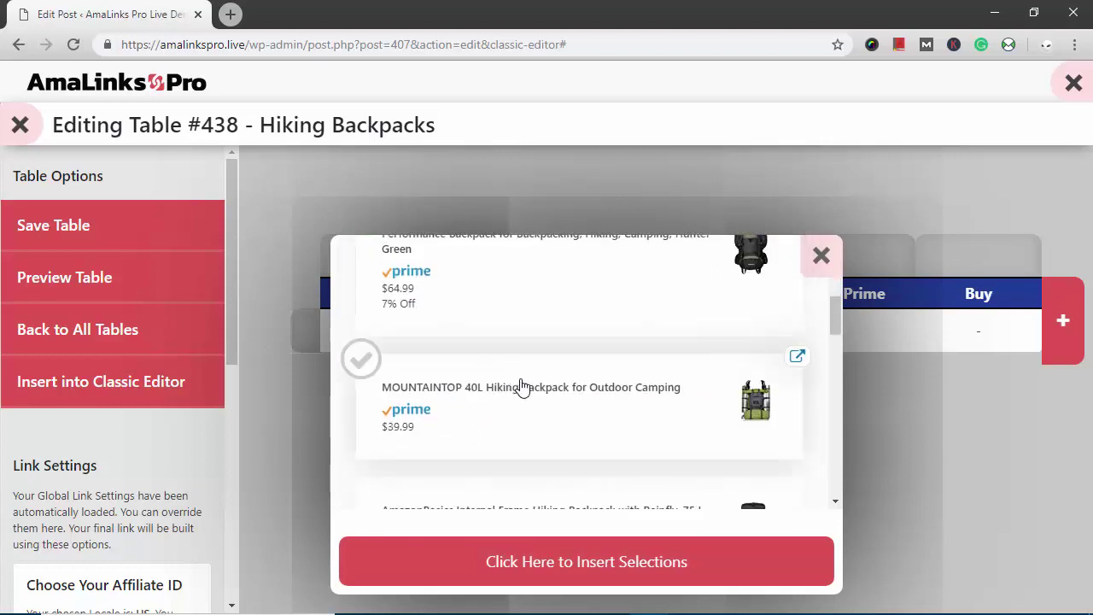
scroll(522, 385, "down", 1)
left_click(519, 318)
scroll(527, 344, "down", 2)
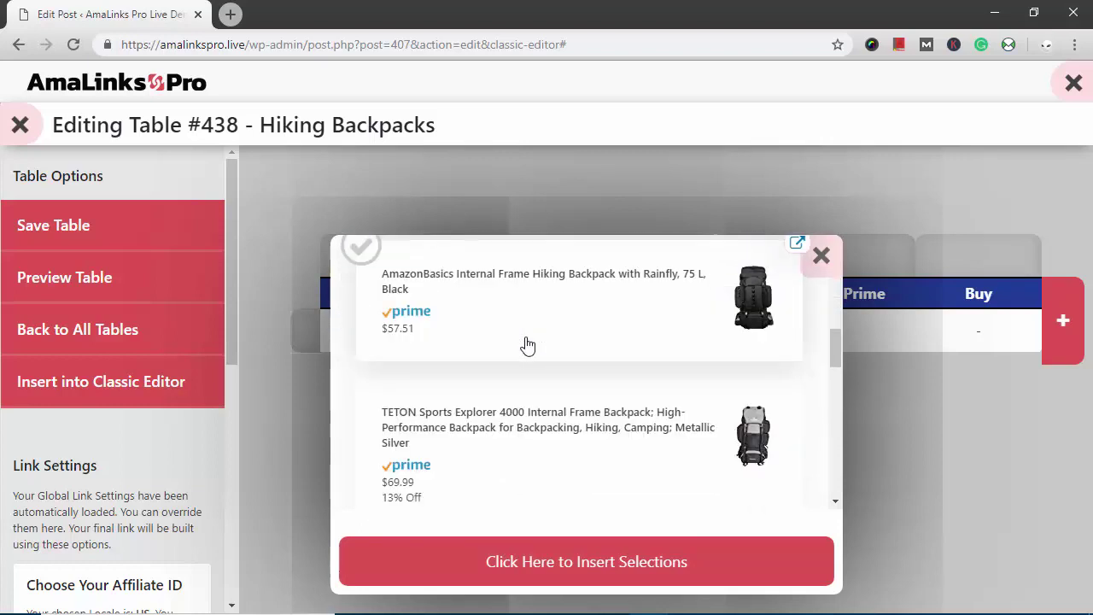
scroll(504, 406, "down", 1)
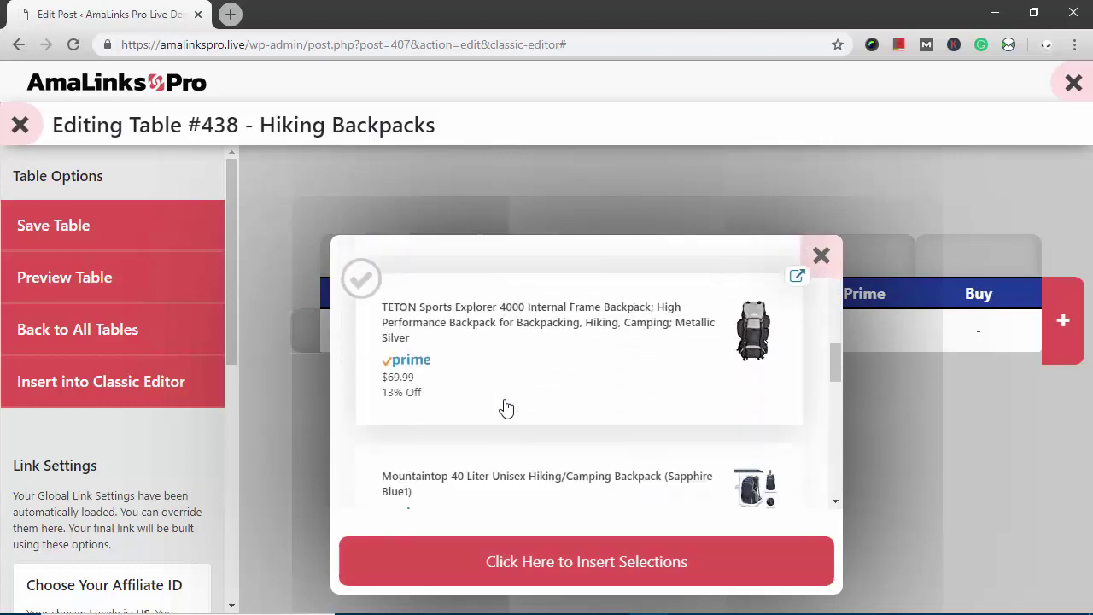
left_click(495, 472)
scroll(496, 478, "down", 1)
scroll(494, 477, "down", 4)
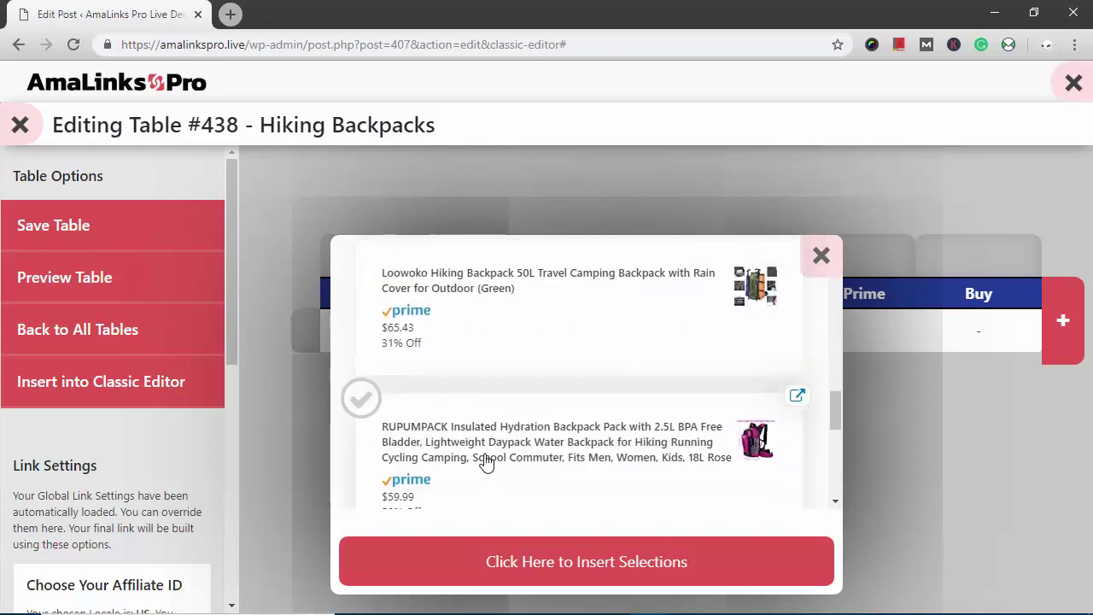
left_click(484, 437)
scroll(485, 439, "down", 3)
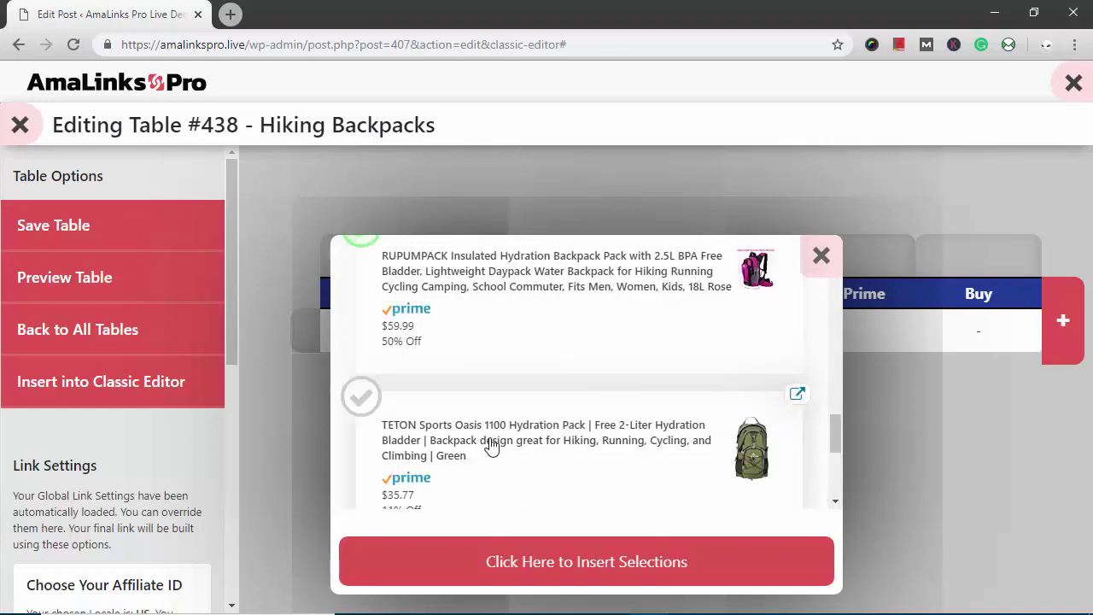
scroll(491, 447, "down", 3)
scroll(478, 457, "down", 1)
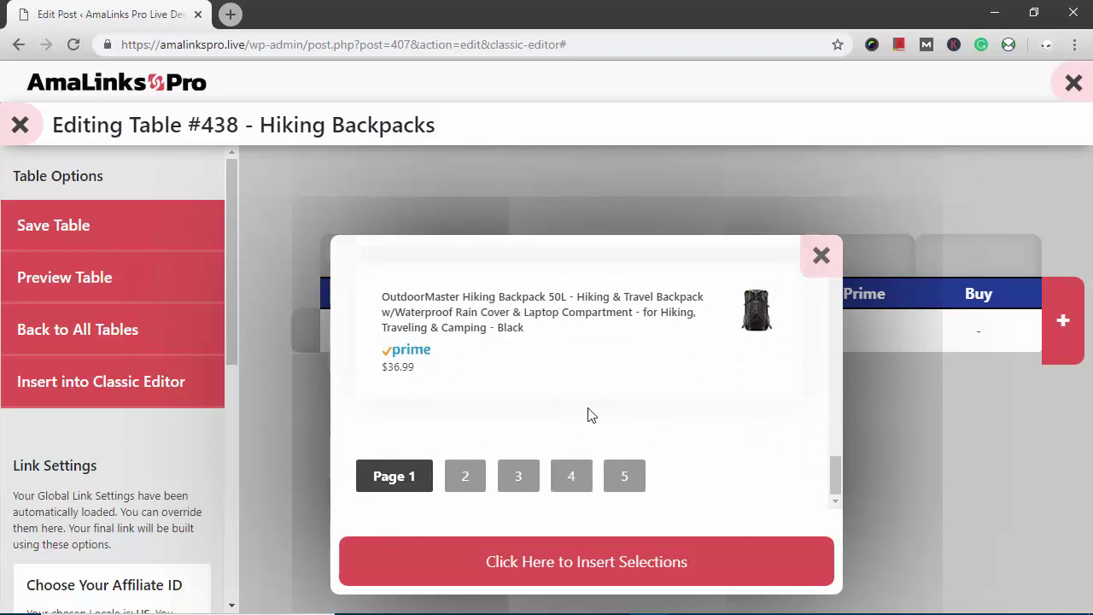
mouse_move(586, 387)
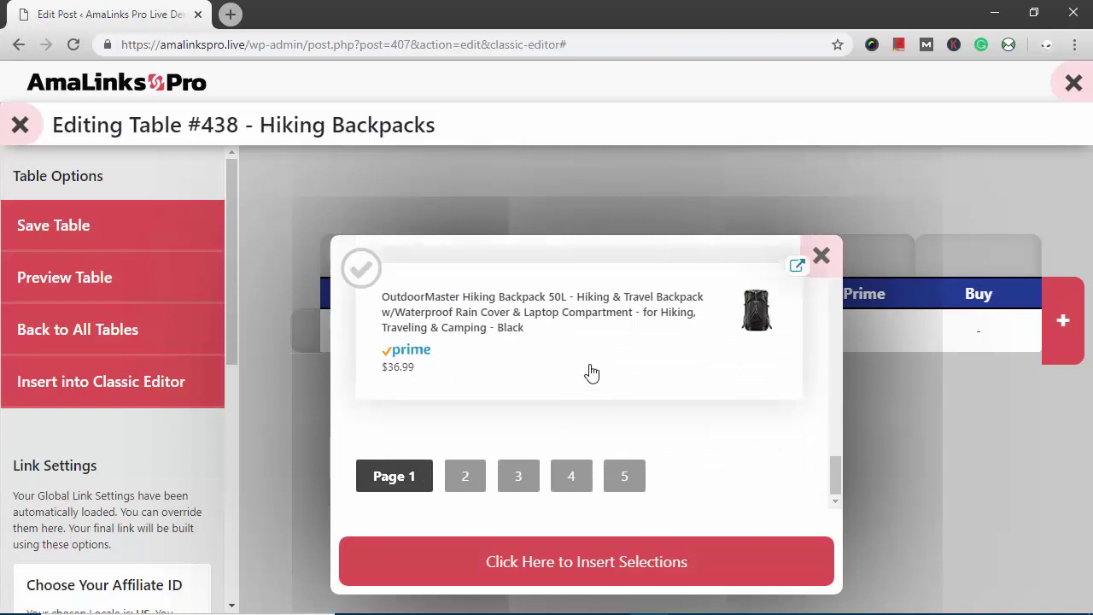
- Insert the selected backpacks into table #438 and review the rows with prices and Buy Now buttons
left_click(550, 559)
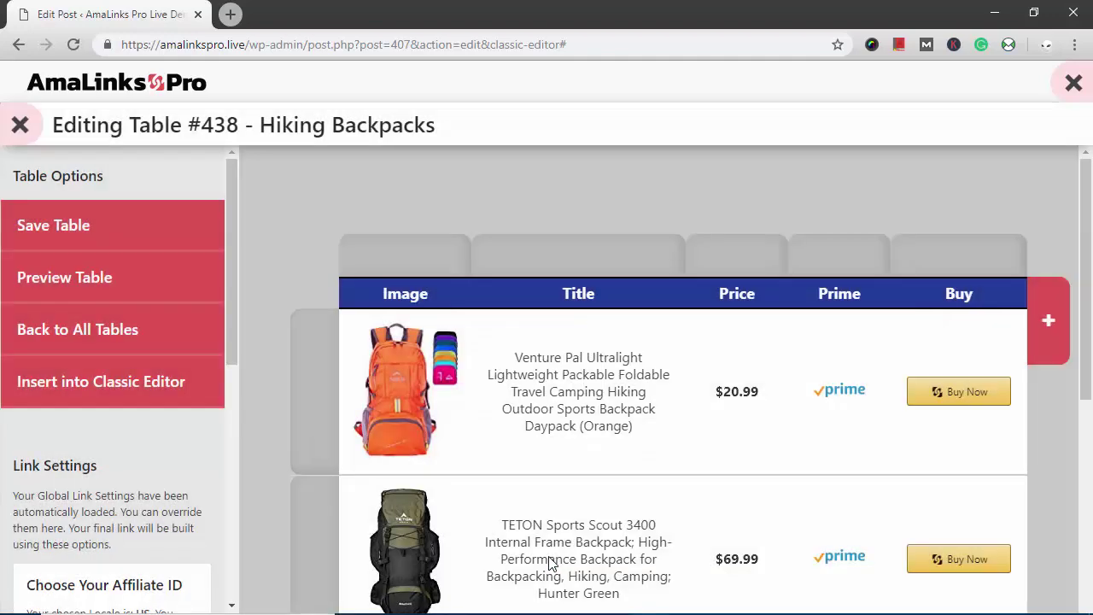
scroll(573, 480, "down", 1)
scroll(635, 447, "down", 3)
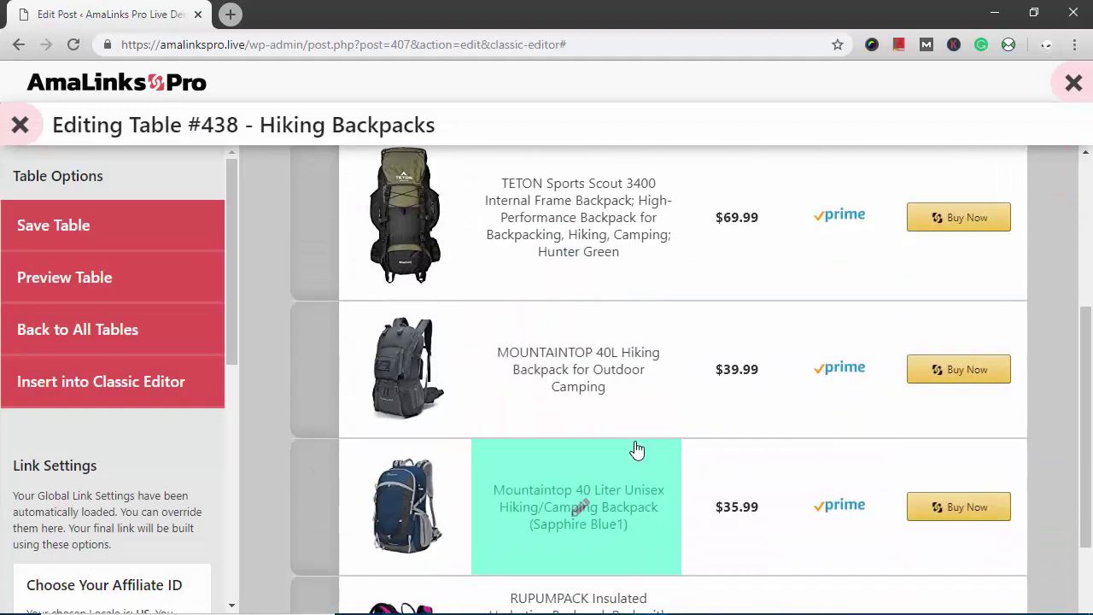
scroll(634, 446, "up", 2)
scroll(636, 450, "up", 2)
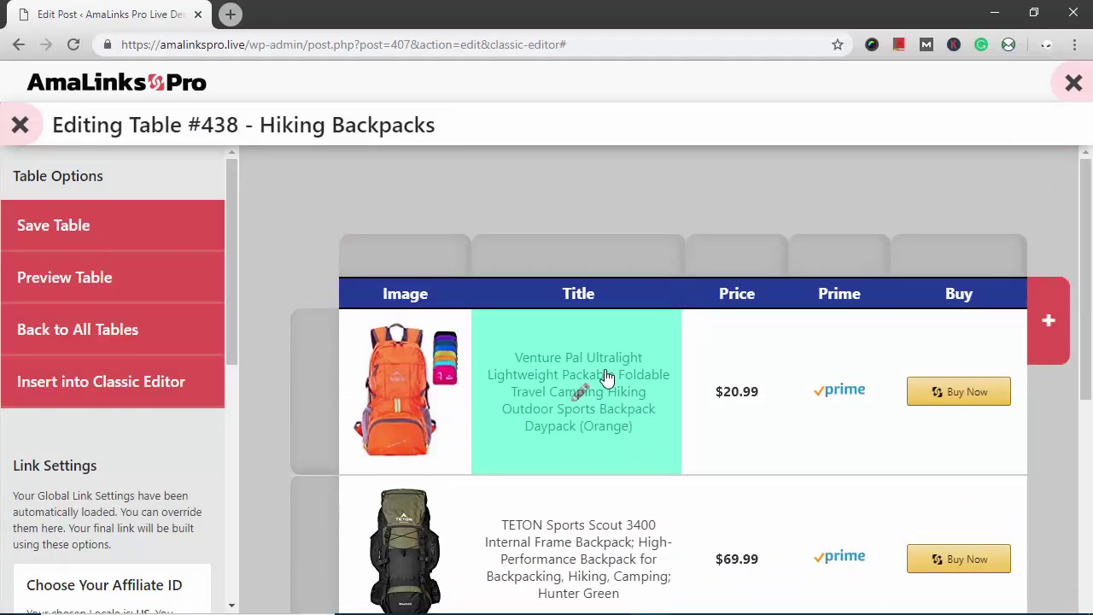
scroll(600, 383, "down", 3)
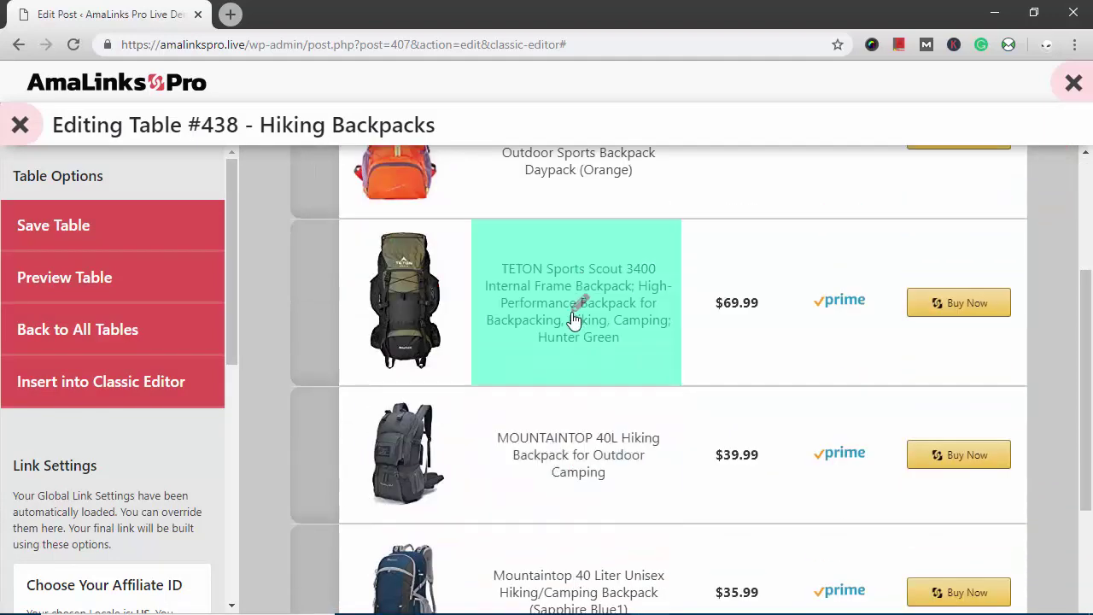
scroll(578, 358, "down", 2)
scroll(579, 360, "up", 2)
scroll(578, 358, "up", 3)
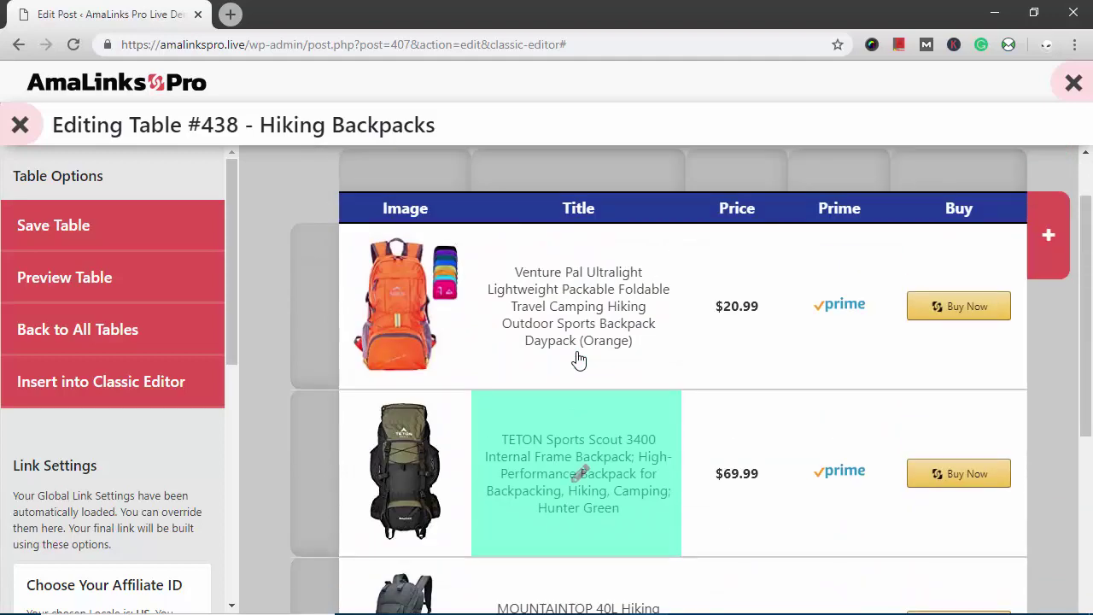
mouse_move(581, 266)
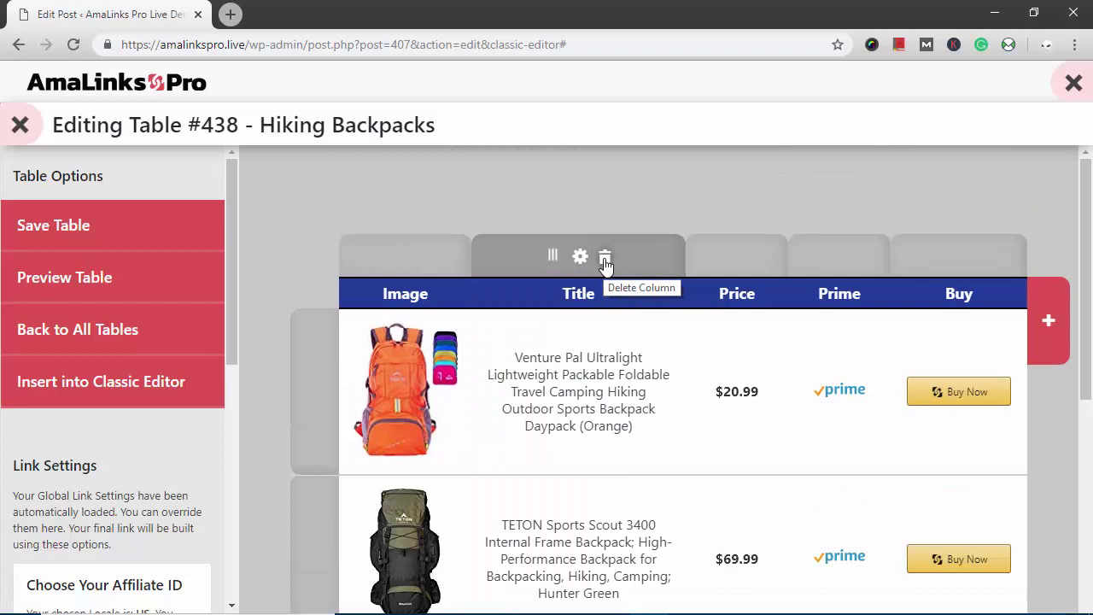
- Delete the Title column and add a new Brand column to the table
left_click(604, 258)
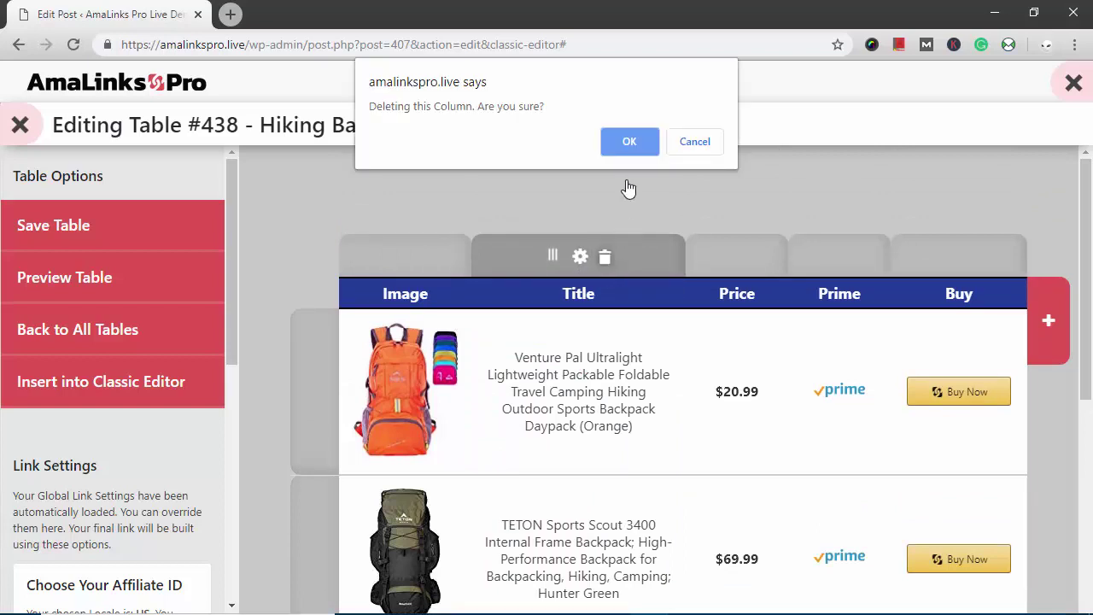
left_click(627, 142)
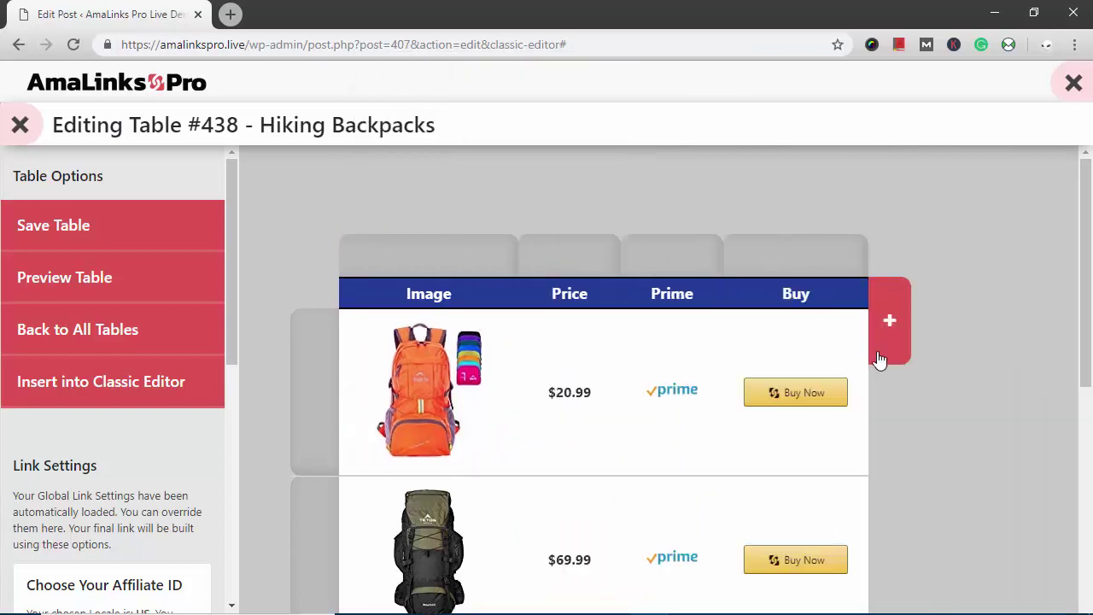
left_click(889, 324)
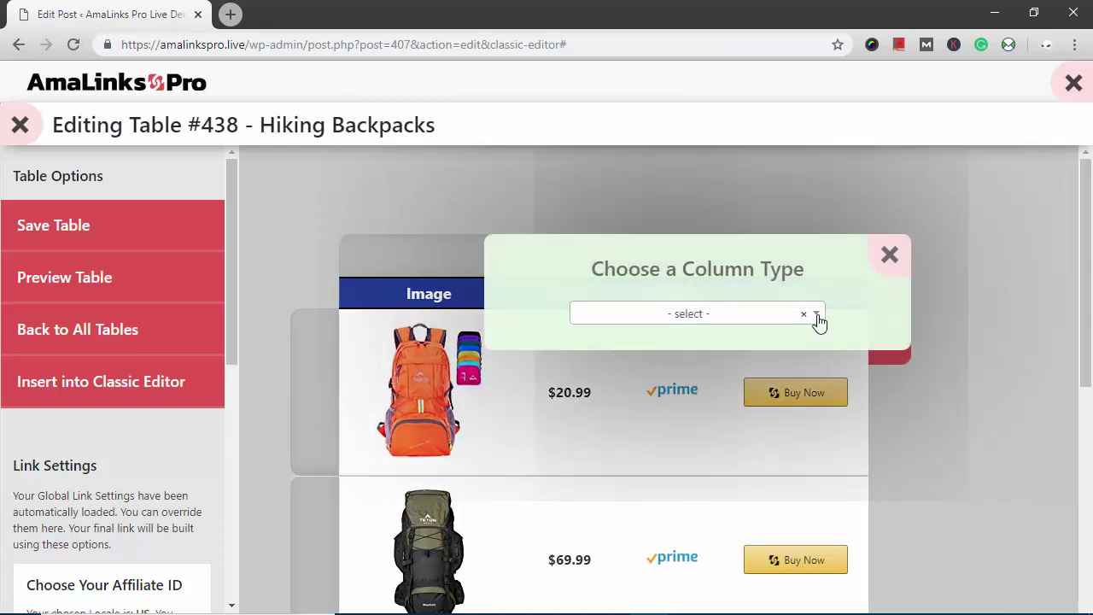
left_click(815, 320)
left_click_drag(814, 387, 818, 434)
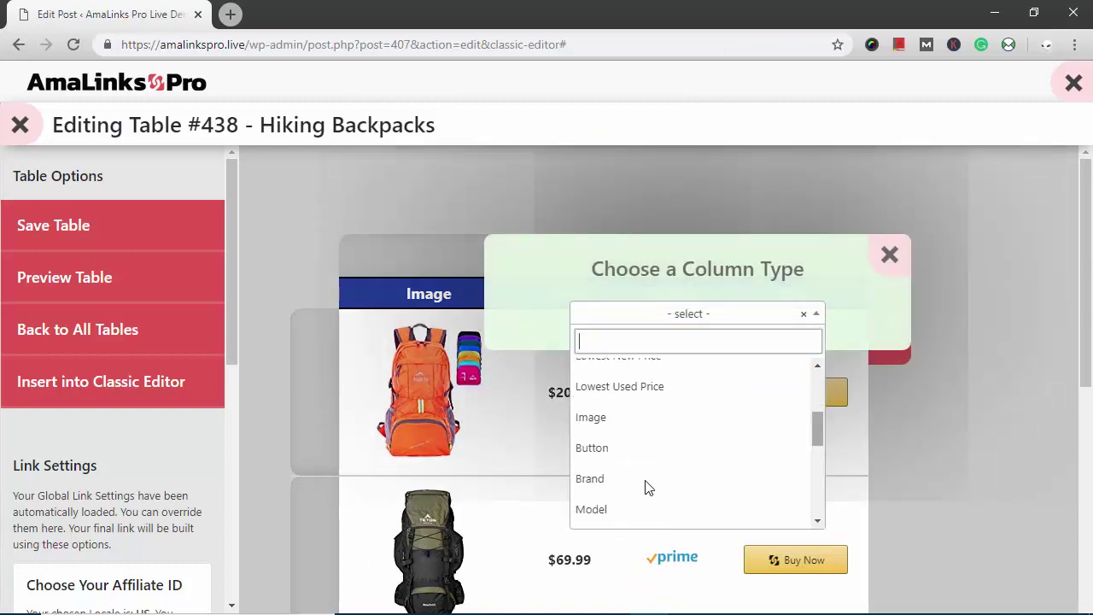
left_click(596, 485)
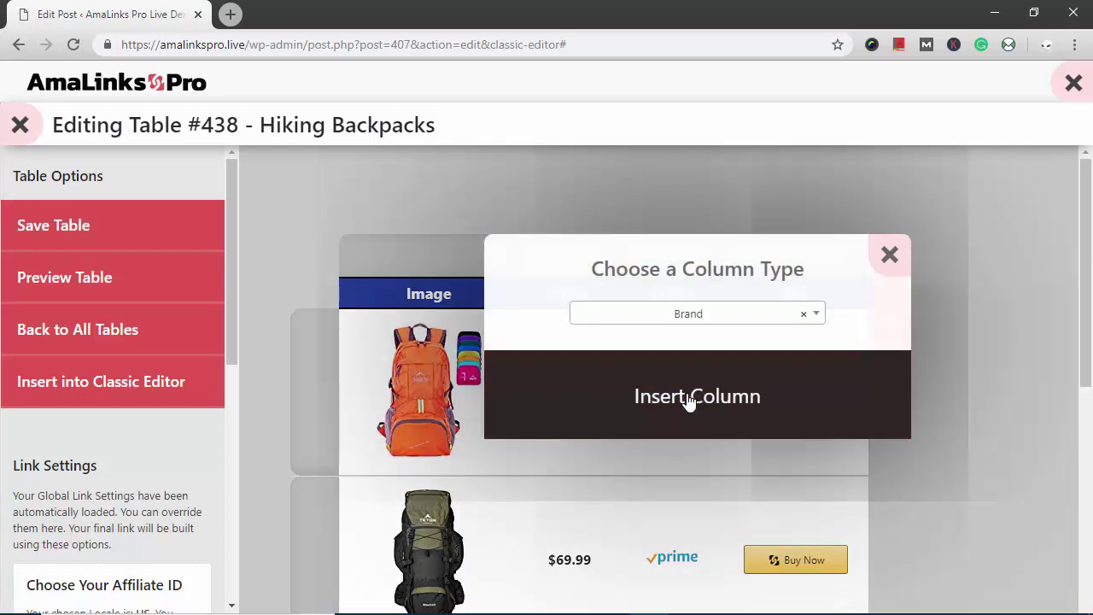
left_click(684, 400)
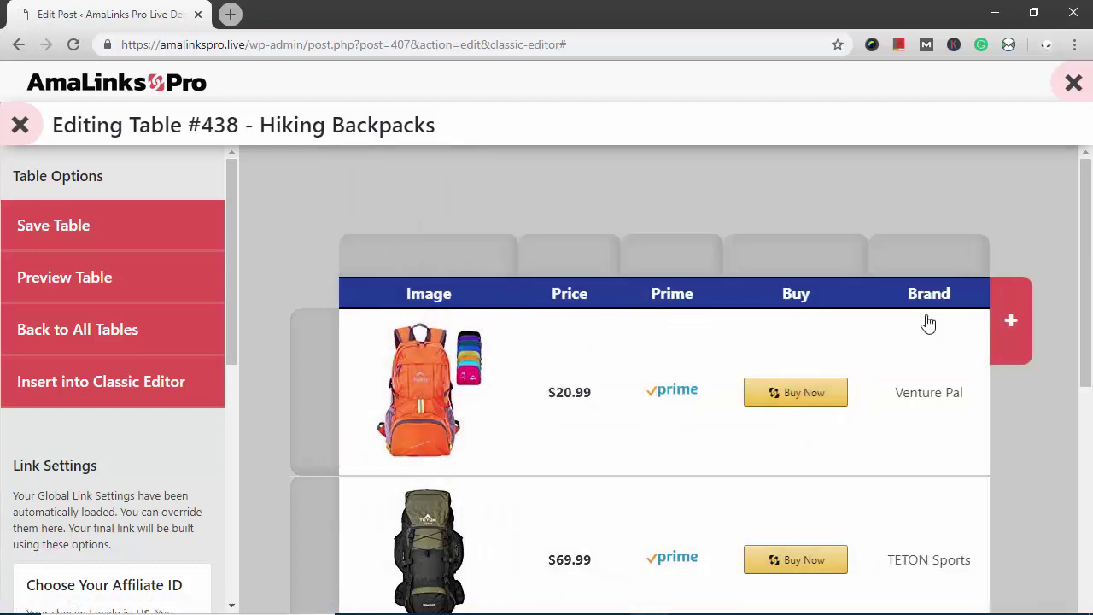
- Move the Brand column to right after Image, giving Image, Brand, Price, Prime, Buy
mouse_move(917, 272)
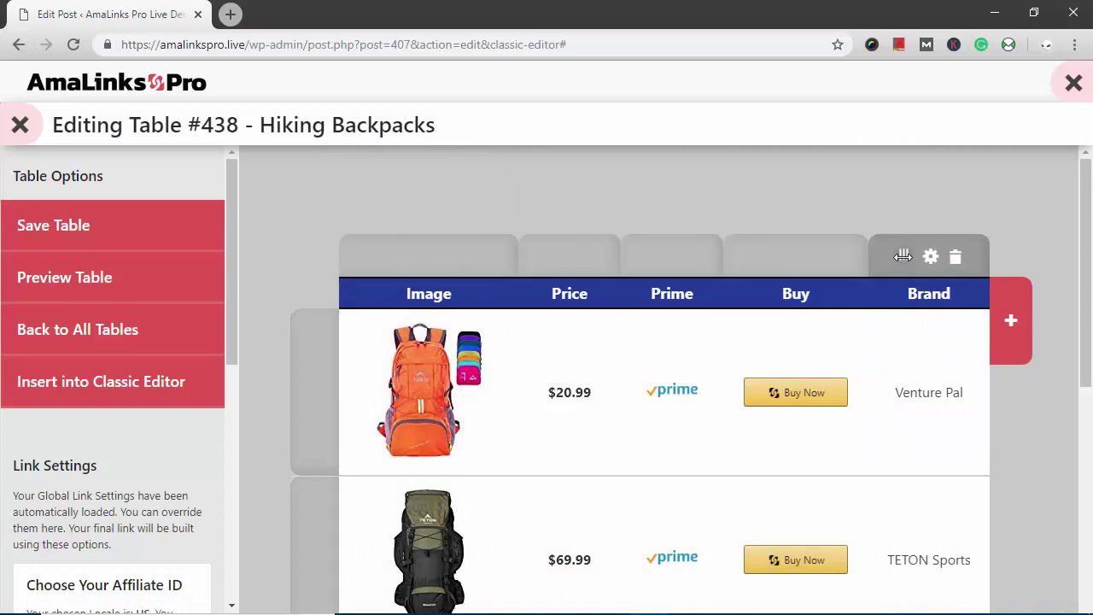
left_click_drag(869, 258, 544, 284)
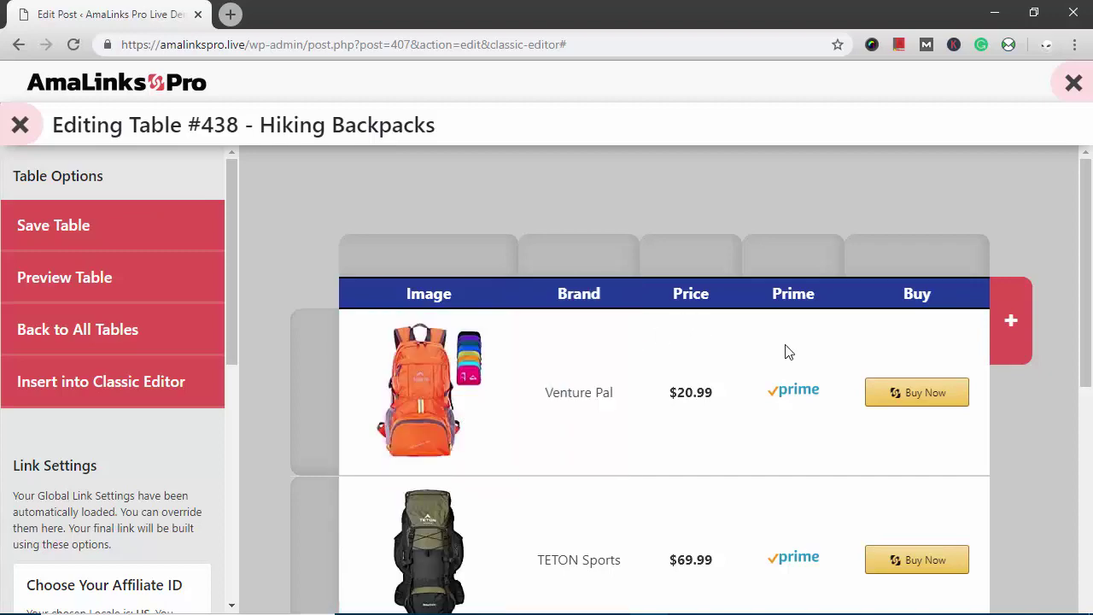
scroll(811, 375, "down", 4)
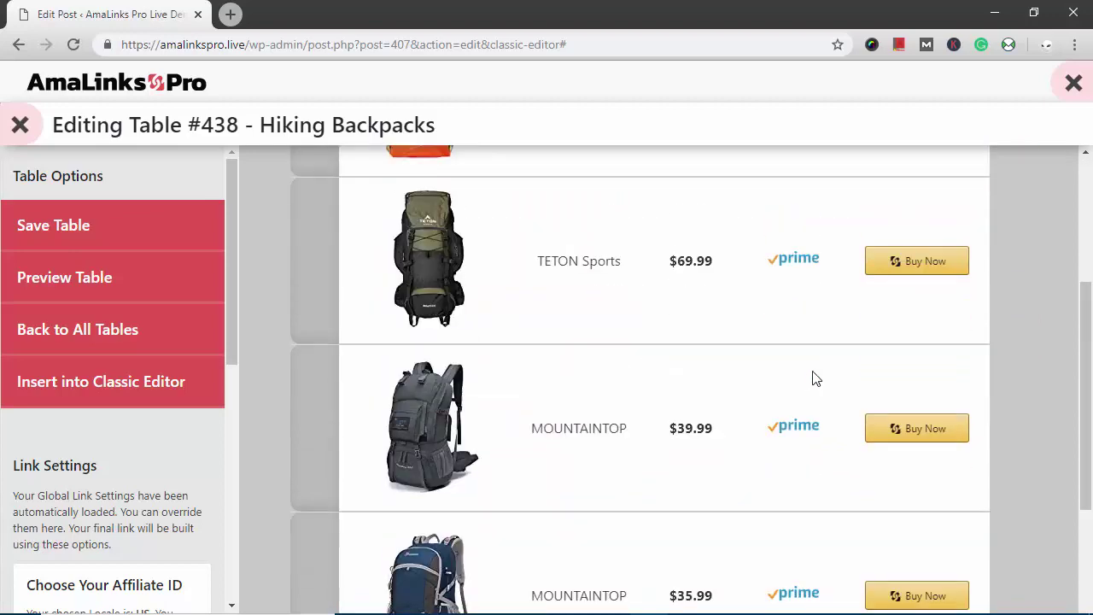
scroll(815, 378, "up", 4)
scroll(700, 361, "down", 2)
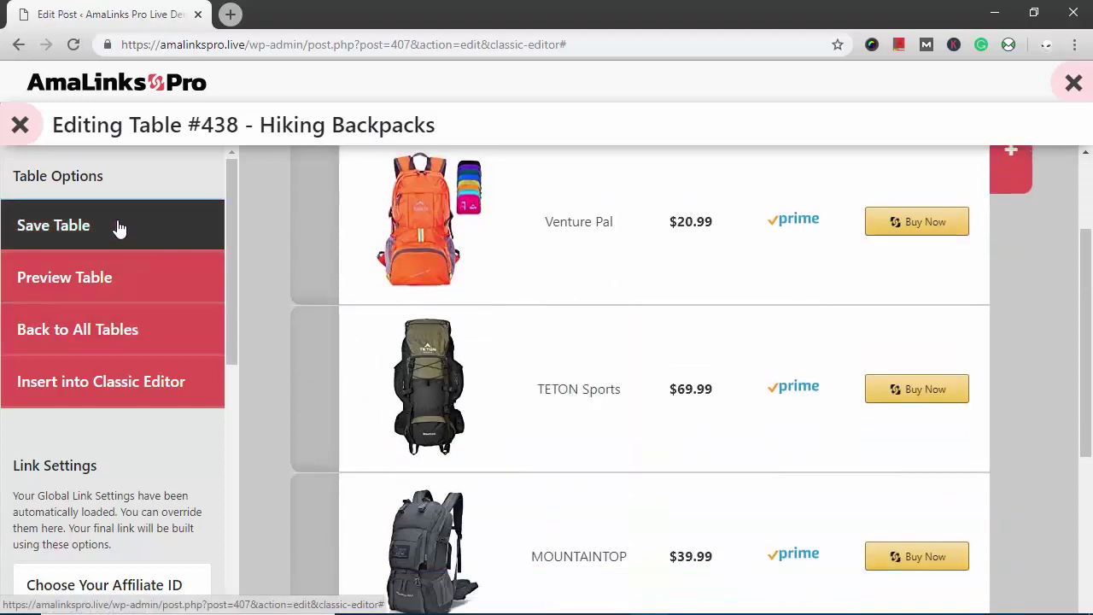
- Save table #438 and insert its shortcode into the post under Backpack Comparison
left_click(120, 228)
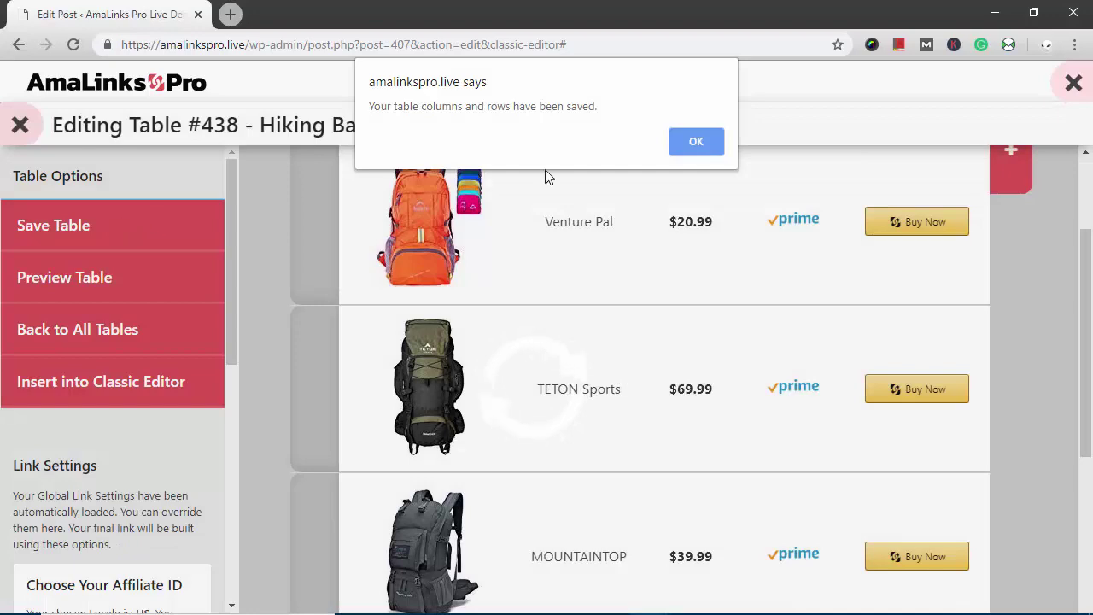
left_click(688, 144)
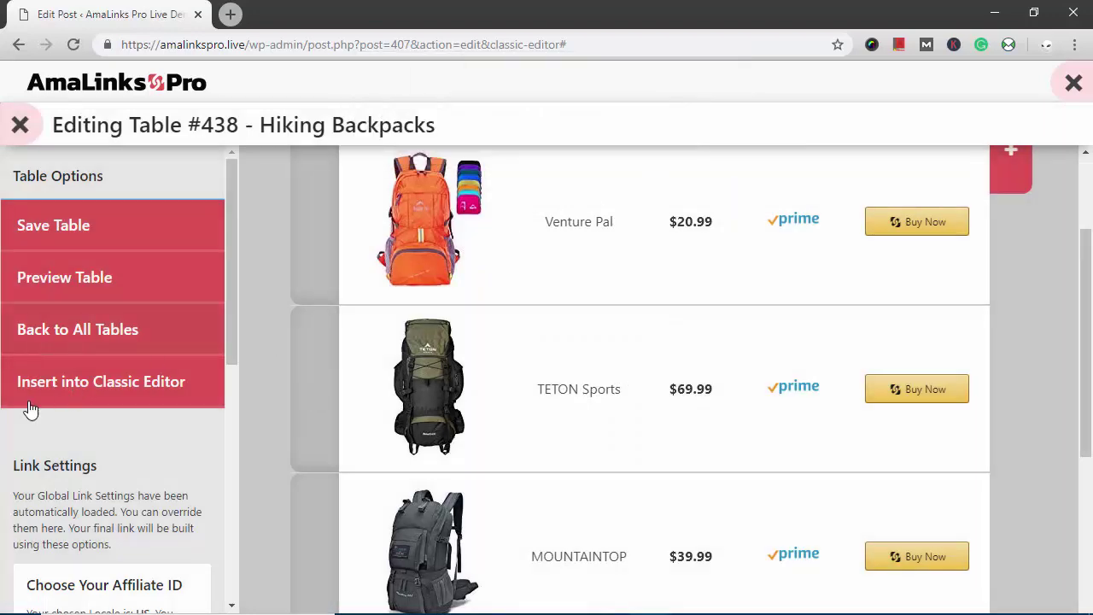
left_click(104, 390)
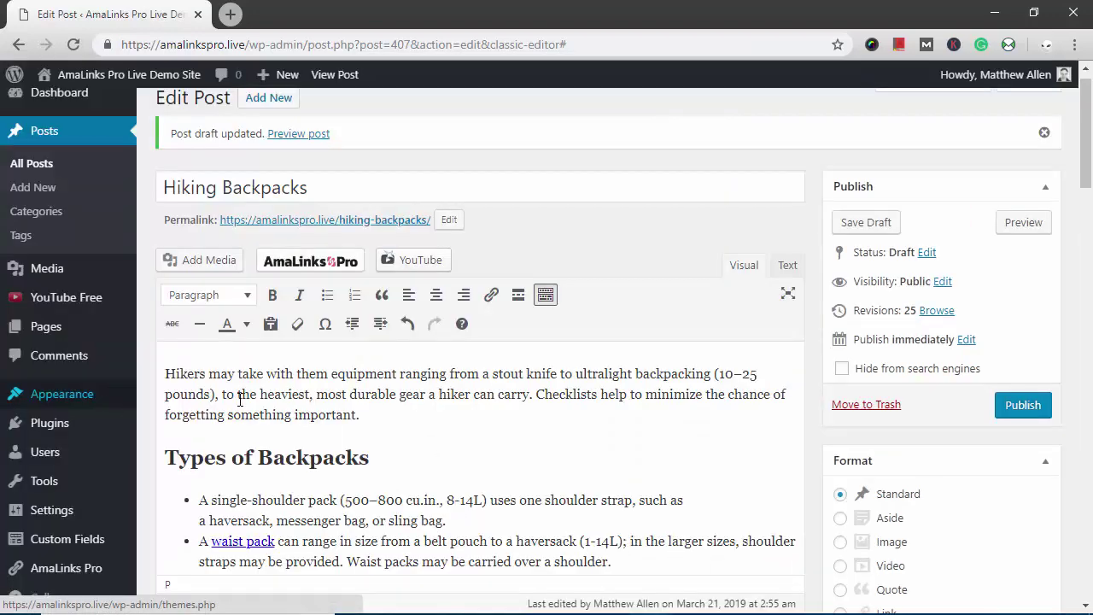
scroll(310, 424, "down", 15)
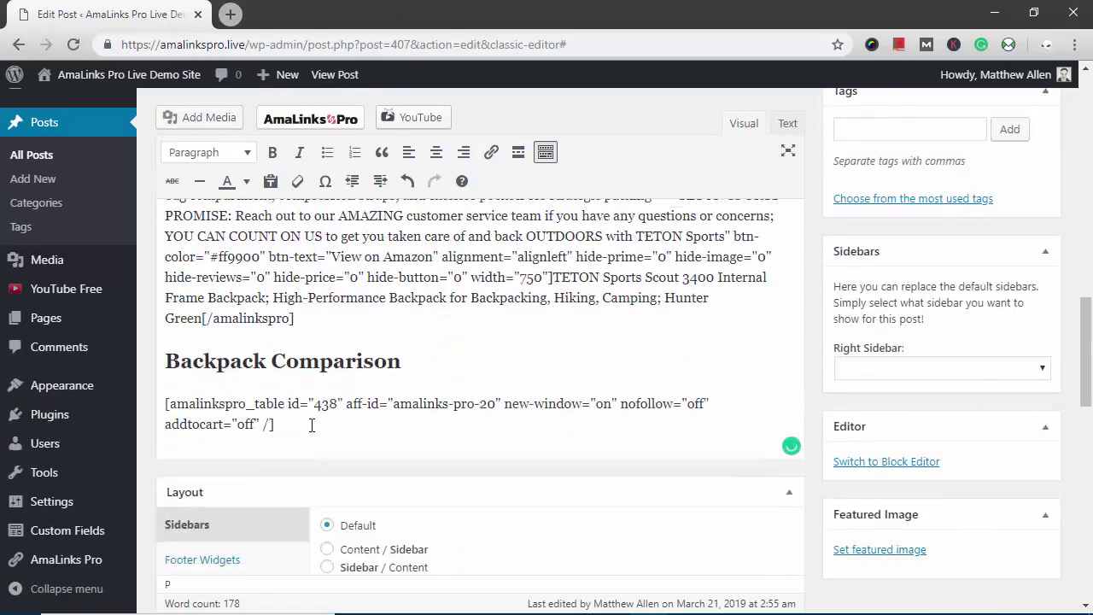
scroll(300, 379, "down", 1)
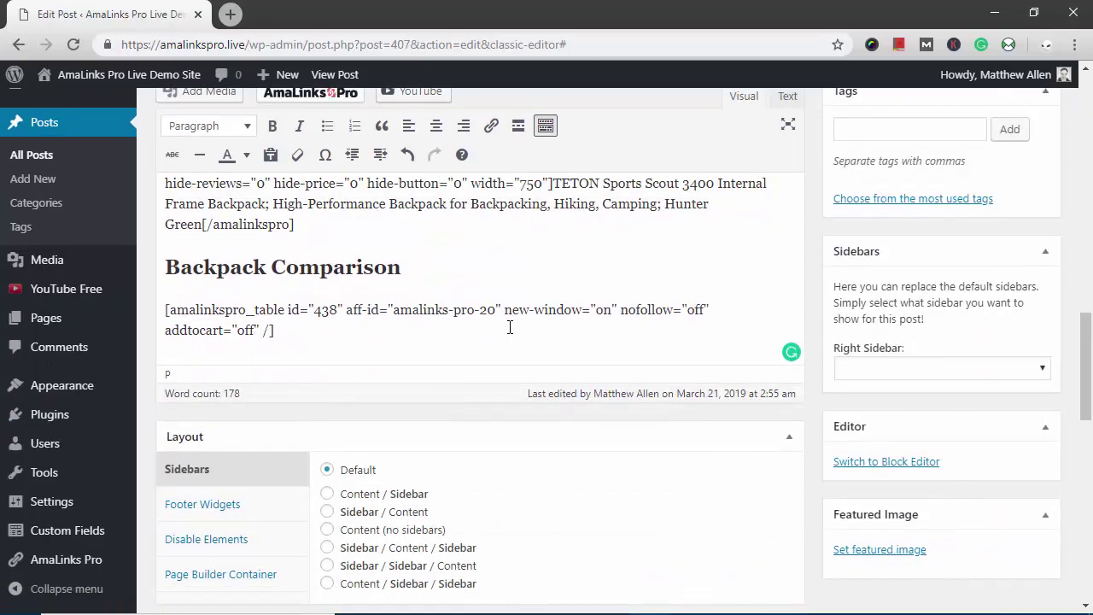
scroll(510, 327, "up", 10)
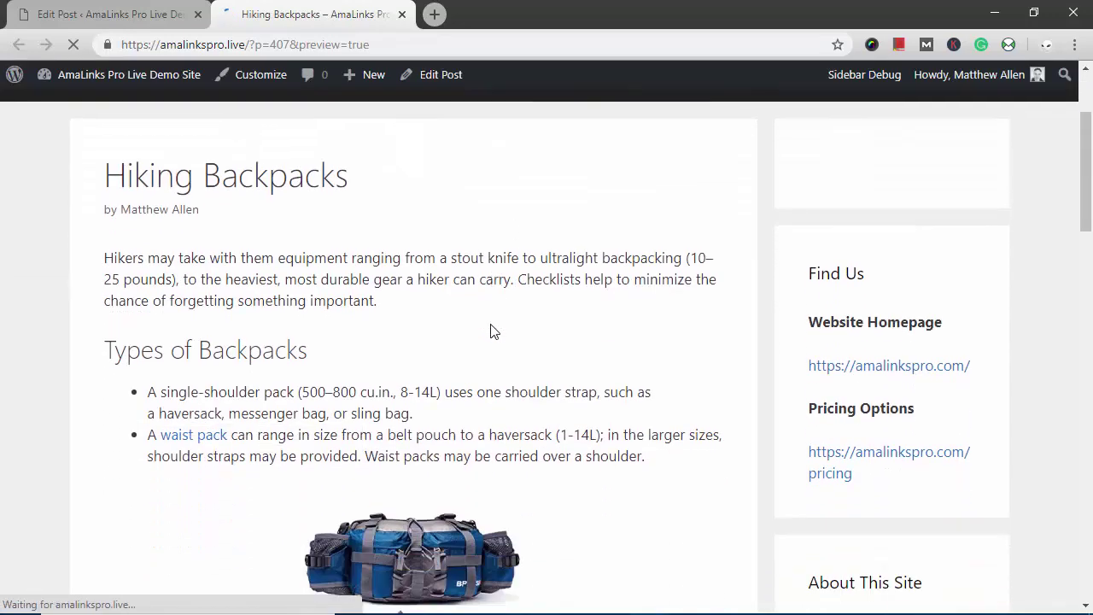
- Scroll the post preview down to the TETON Scout 3400 showcase and expand its customer reviews
scroll(305, 429, "down", 3)
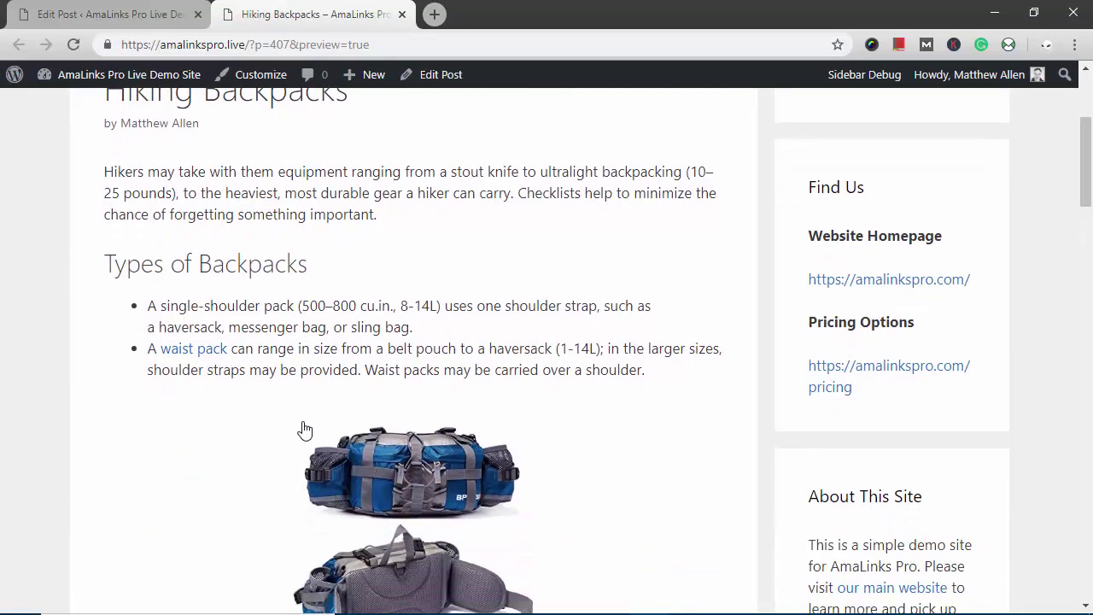
scroll(527, 359, "down", 1)
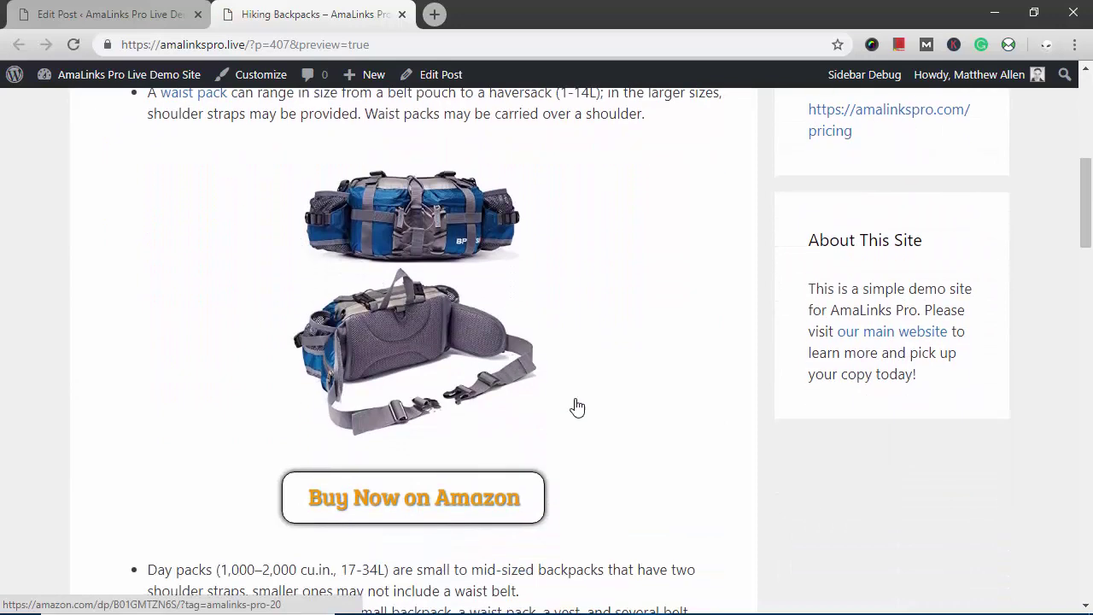
scroll(504, 496, "down", 3)
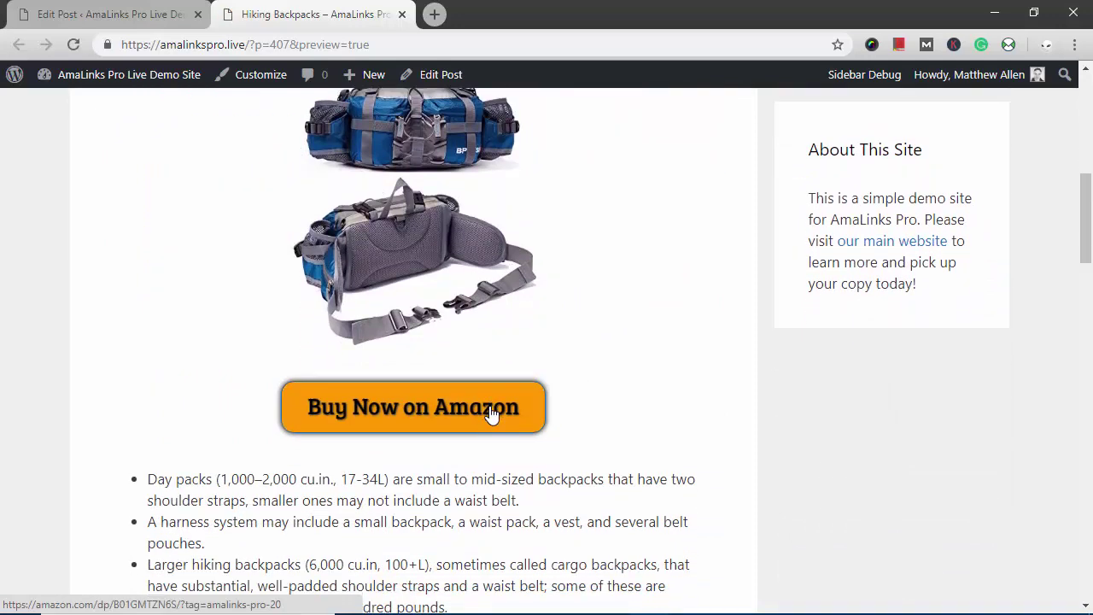
scroll(485, 336, "down", 3)
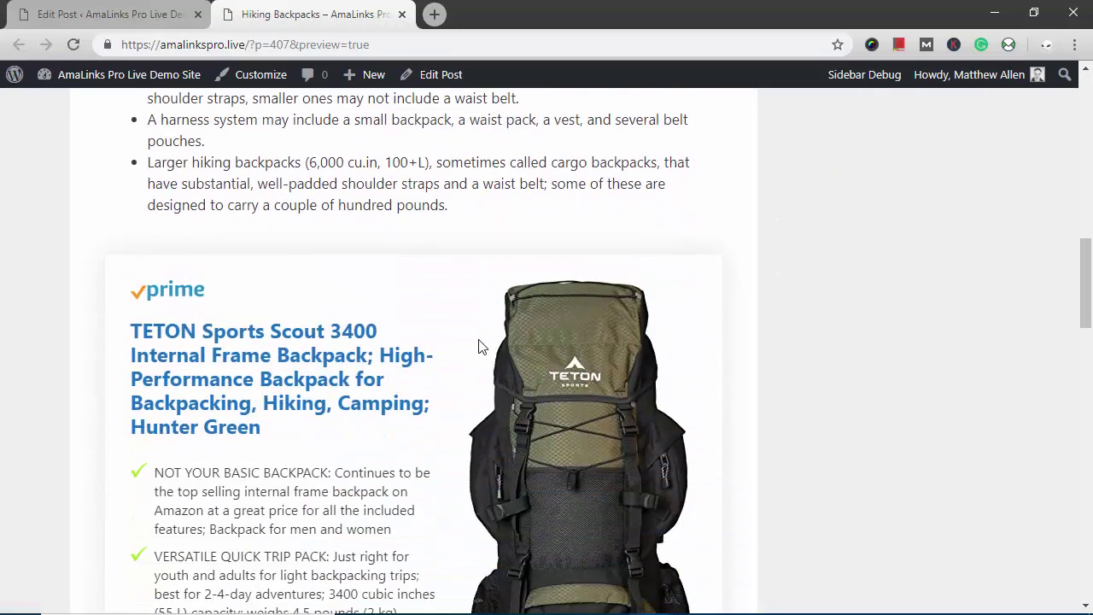
scroll(410, 373, "down", 5)
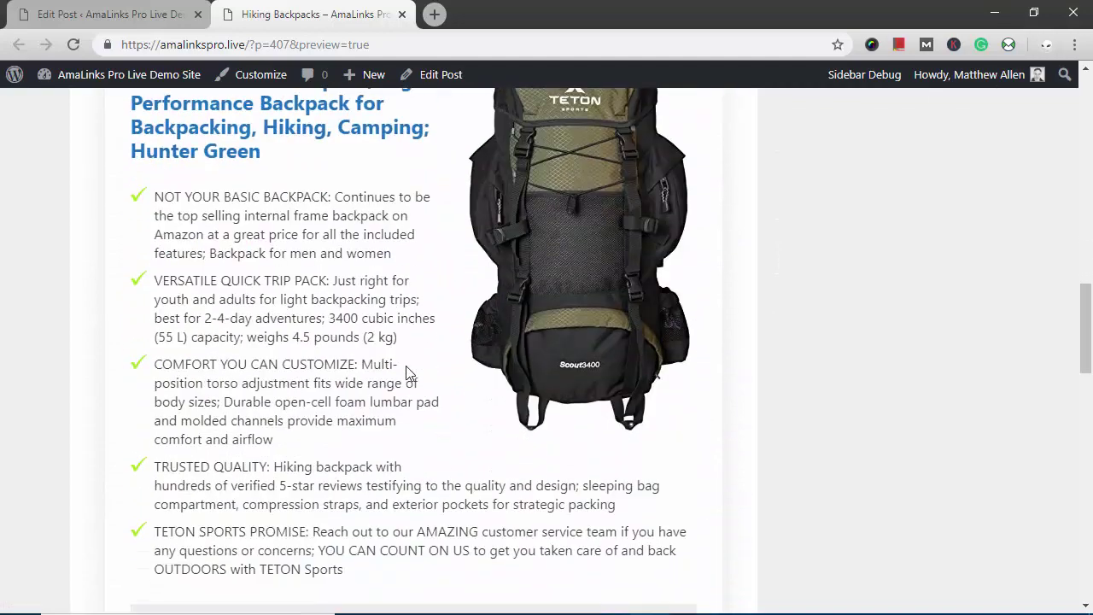
left_click(379, 376)
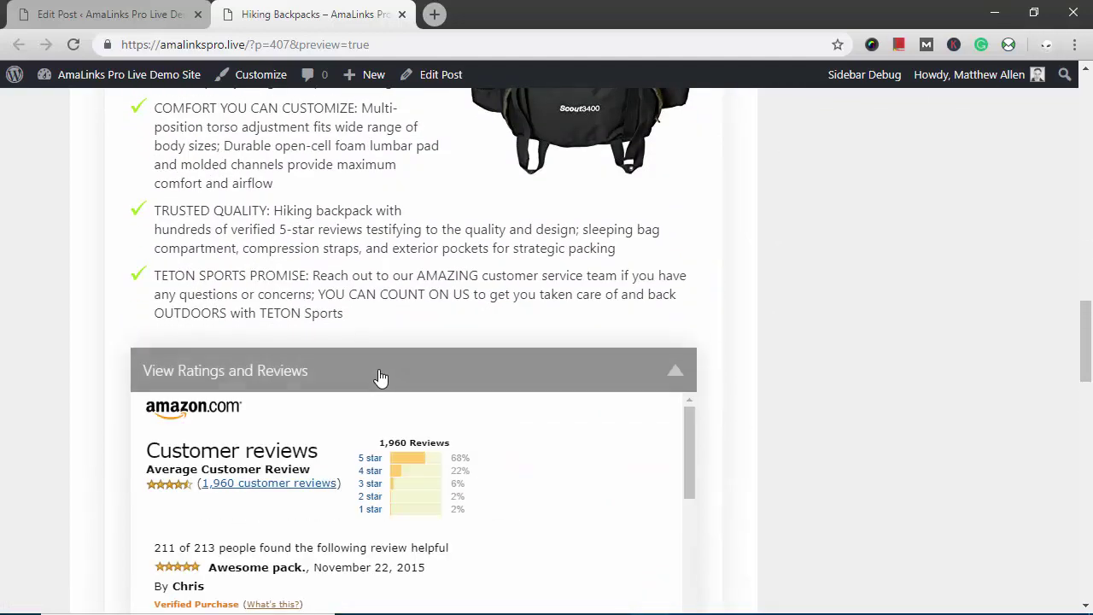
scroll(378, 376, "down", 1)
scroll(397, 407, "down", 2)
scroll(398, 407, "up", 2)
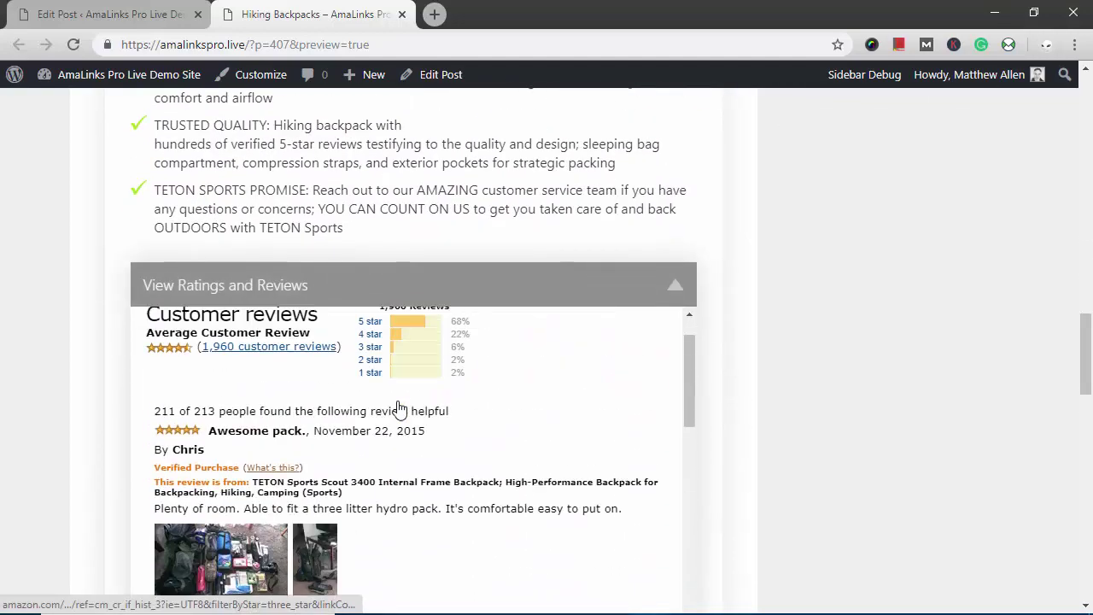
- Collapse the TETON reviews and check the five-row comparison table, Venture Pal $20.99 to RUPUMPACK $59.99
left_click(431, 295)
scroll(444, 300, "down", 1)
scroll(409, 379, "down", 2)
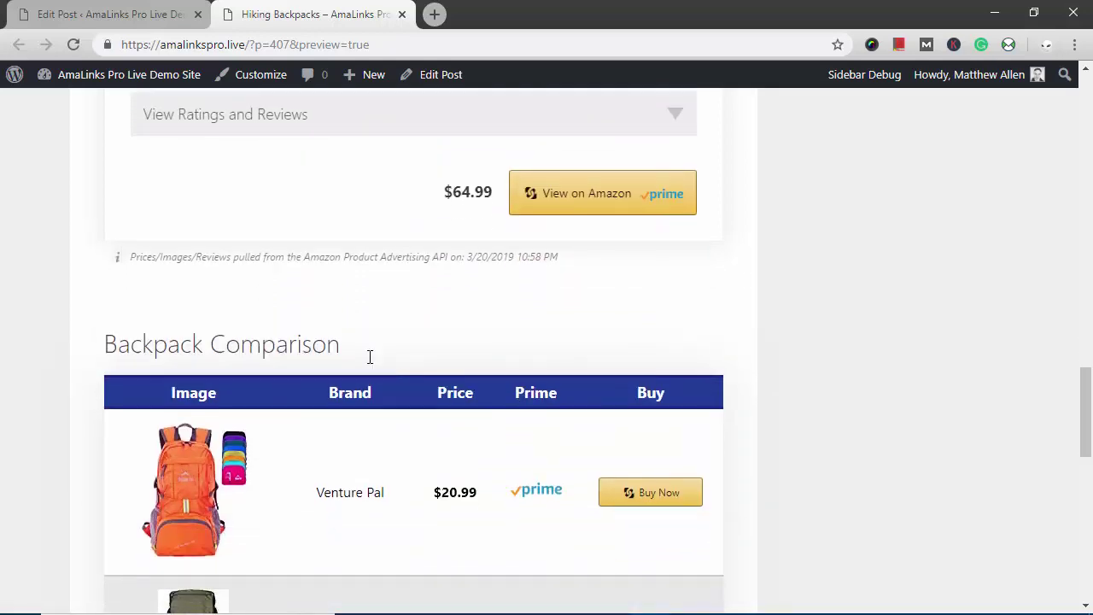
scroll(364, 346, "down", 7)
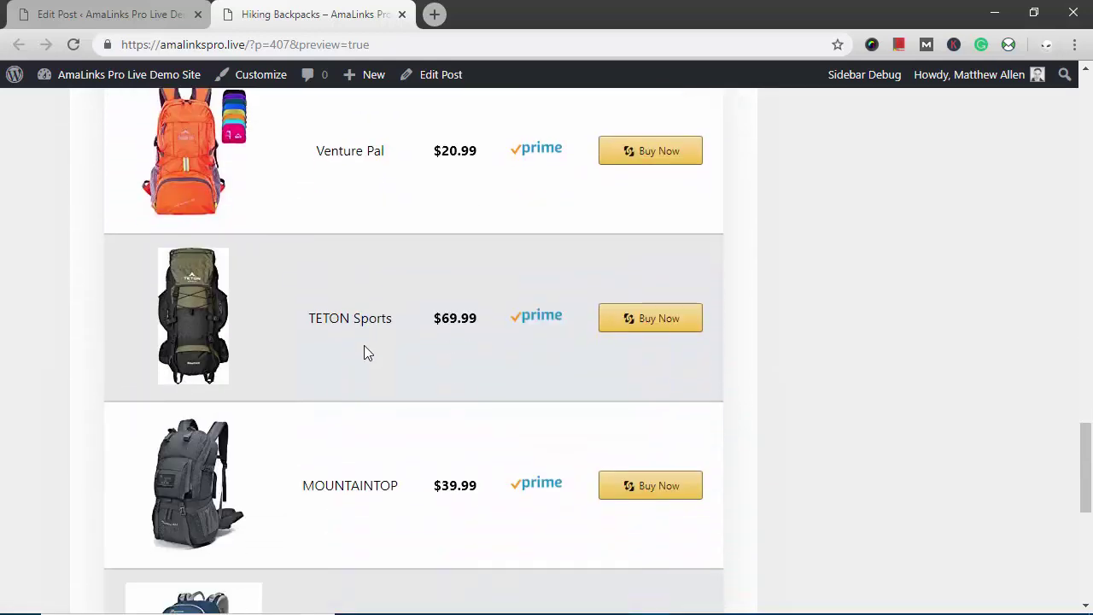
scroll(364, 352, "down", 2)
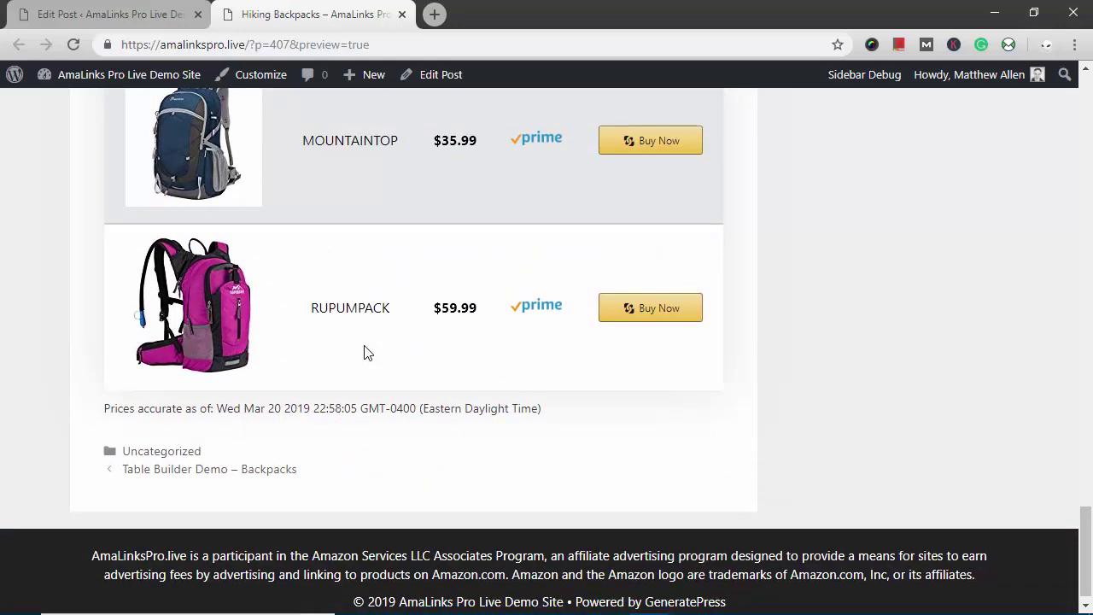
scroll(368, 353, "up", 3)
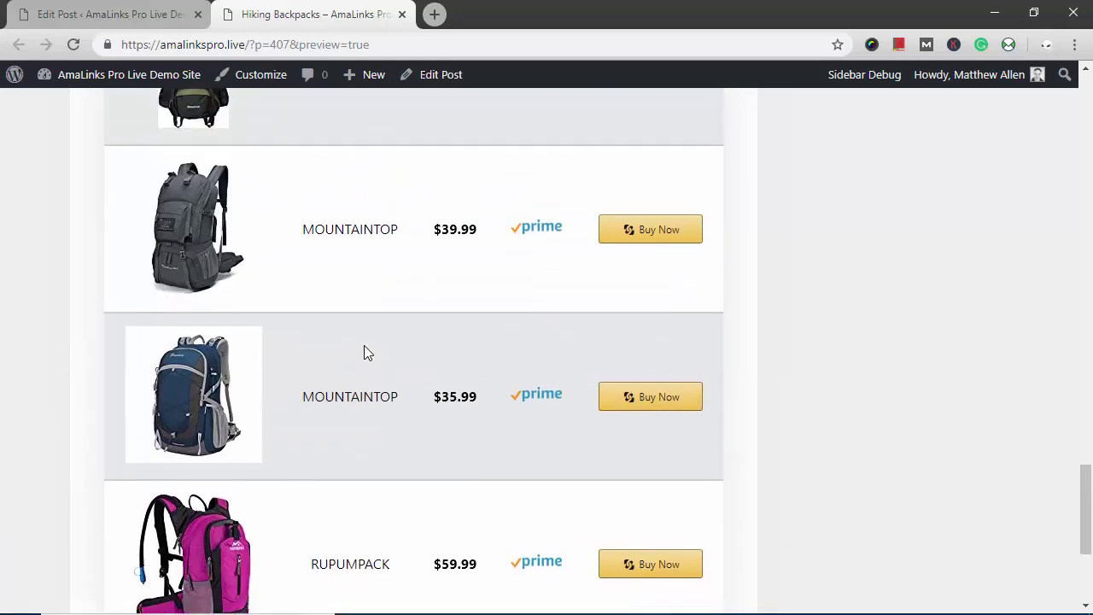
scroll(368, 352, "up", 2)
scroll(367, 353, "up", 3)
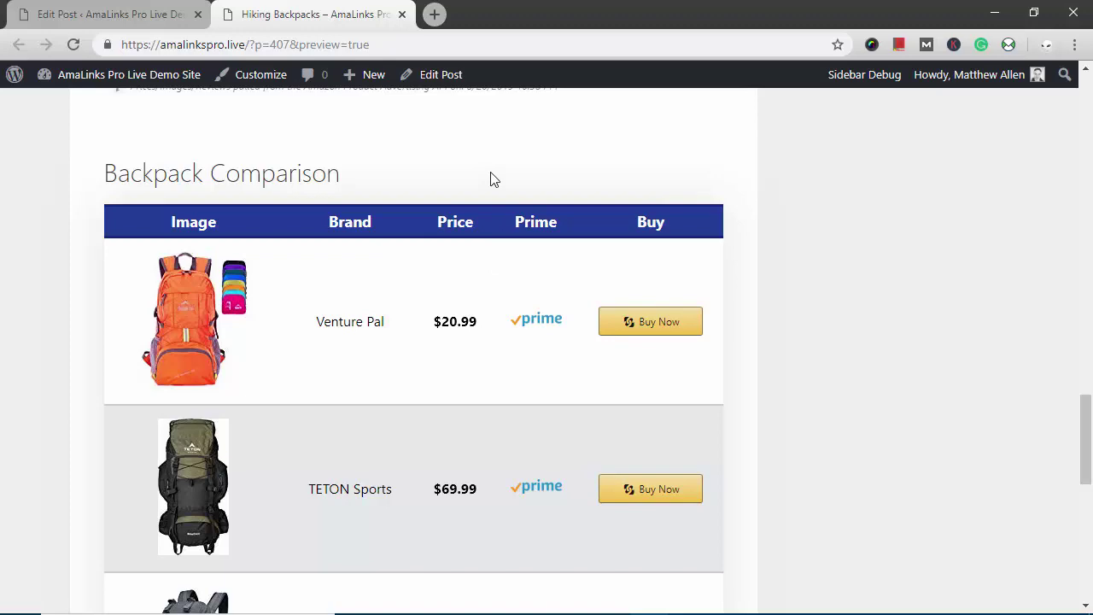
scroll(492, 179, "up", 2)
scroll(419, 310, "down", 6)
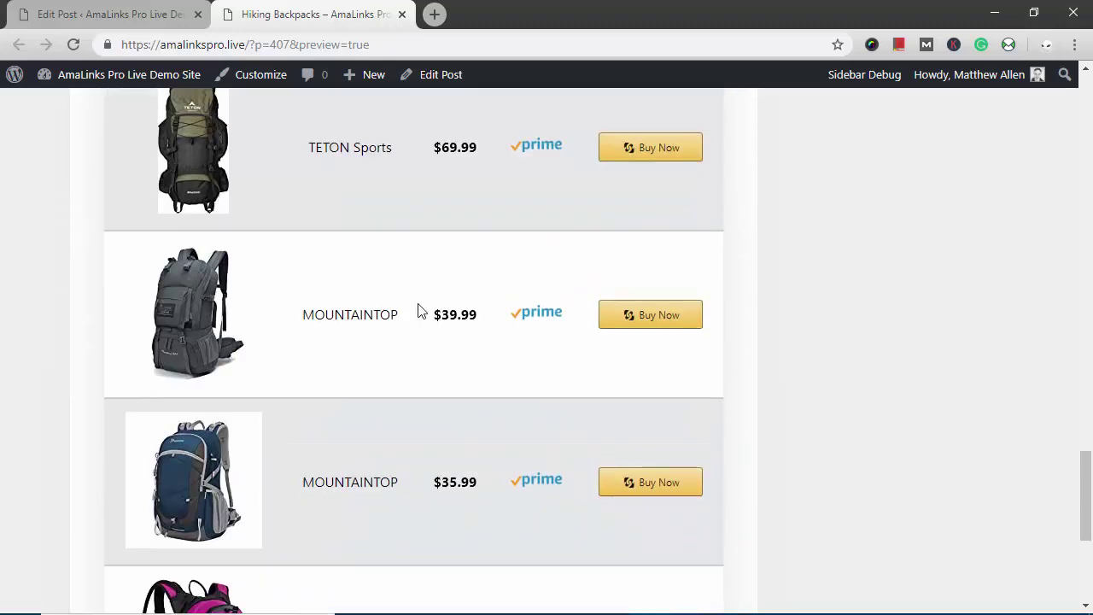